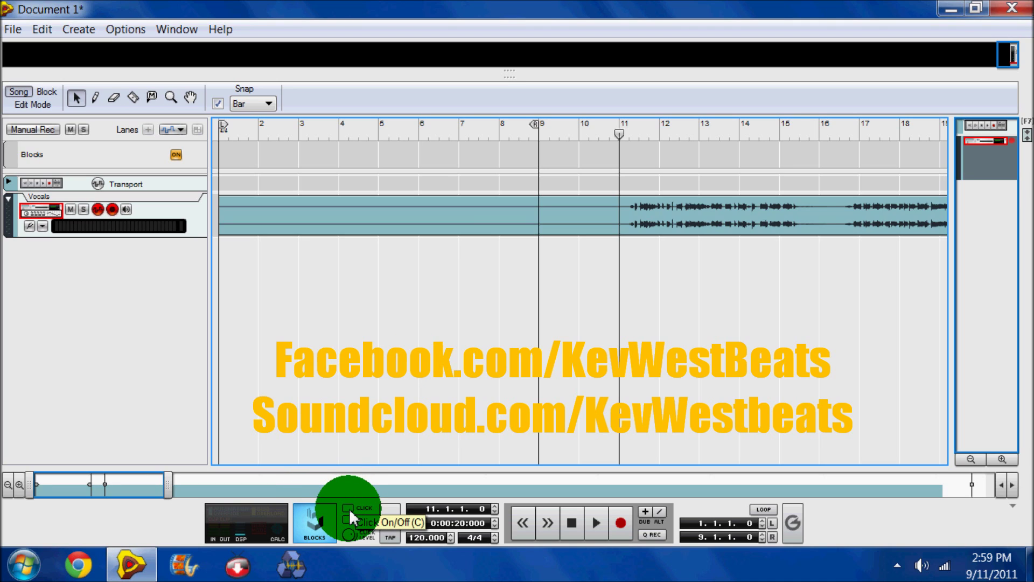
- Bring up the context menu for the vocal clip on the Vocals track
{"action": "right_click", "coordinate": [661, 208]}
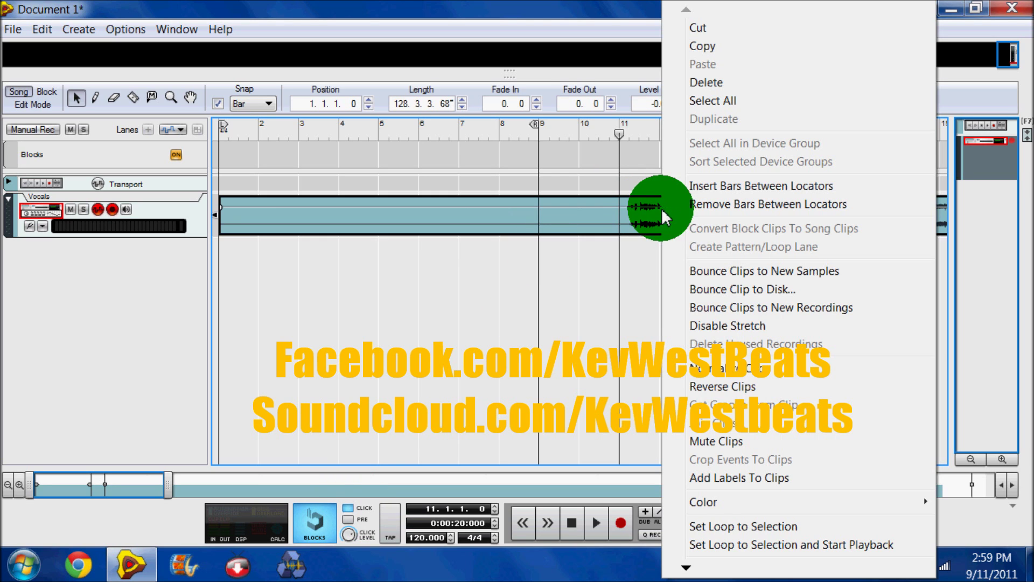
- Choose Disable Stretch for the vocal clip
{"action": "left_click", "coordinate": [712, 324]}
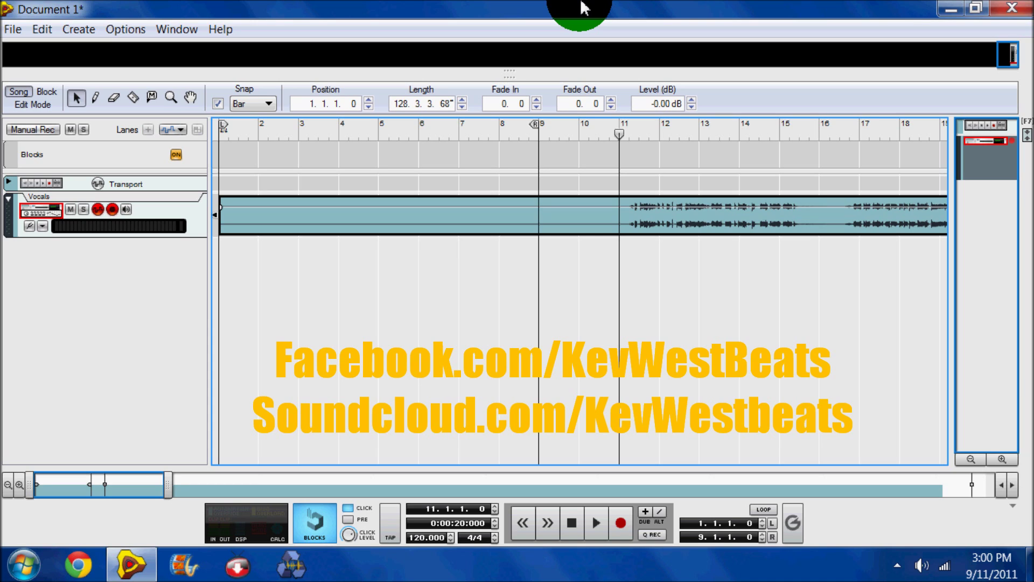
{"action": "key", "text": "space"}
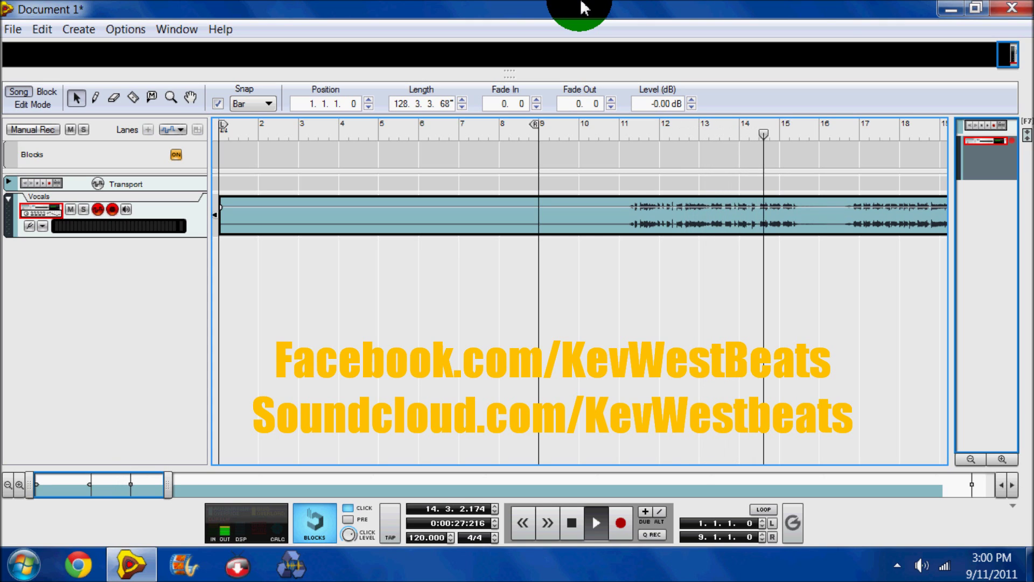
{"action": "key", "text": "space"}
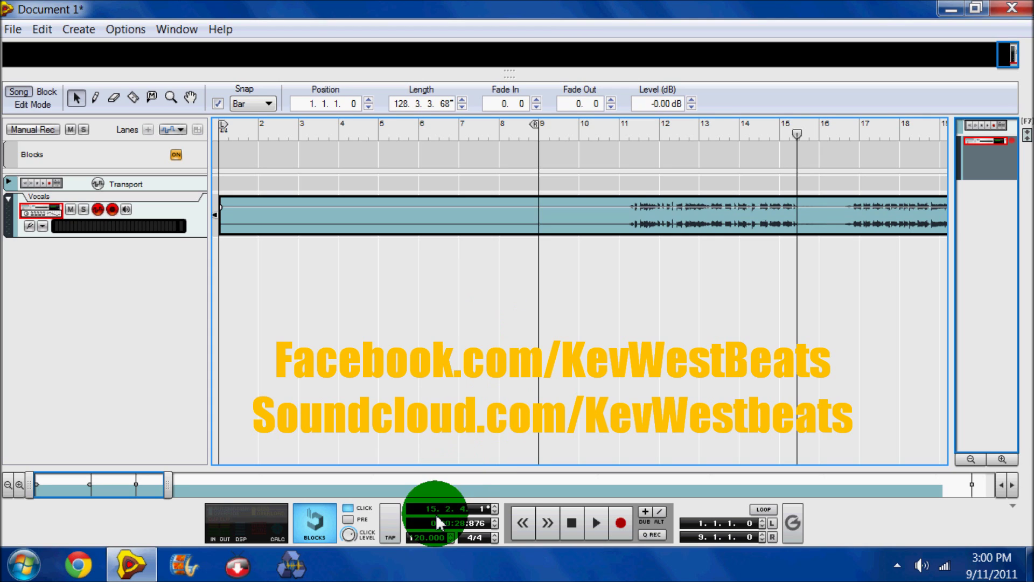
- Change the song tempo from 120 to 134 BPM
{"action": "left_click", "coordinate": [431, 536]}
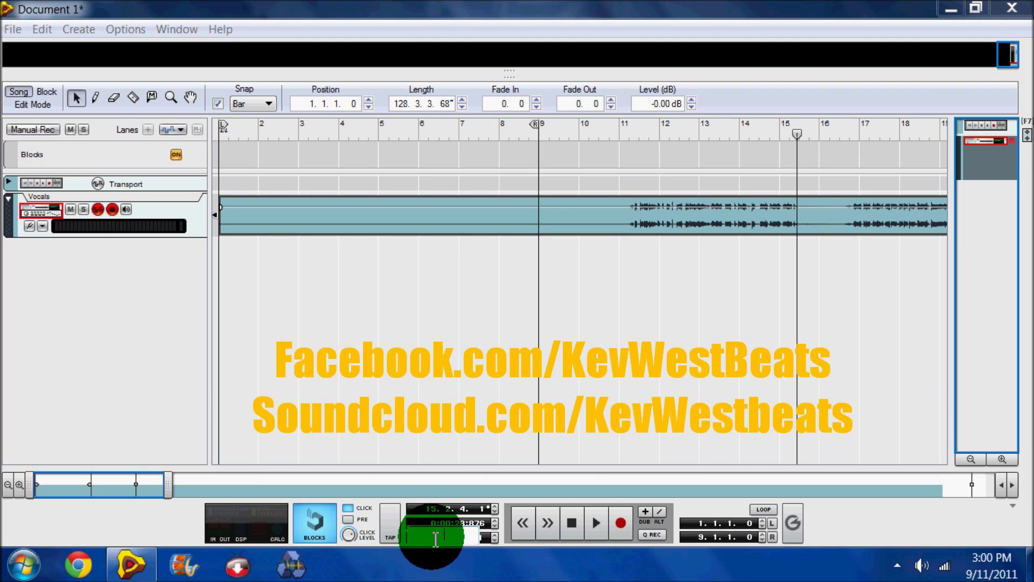
{"action": "type", "text": "134"}
{"action": "key", "text": "Return"}
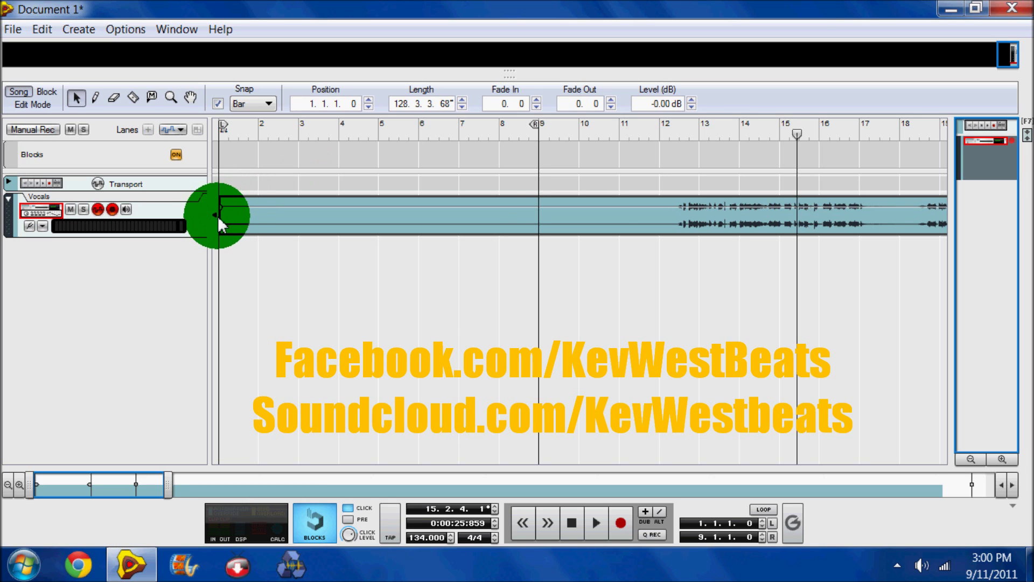
- Open the vocal clip in Block Edit and audition it from bar 2.4
{"action": "double_click", "coordinate": [667, 219]}
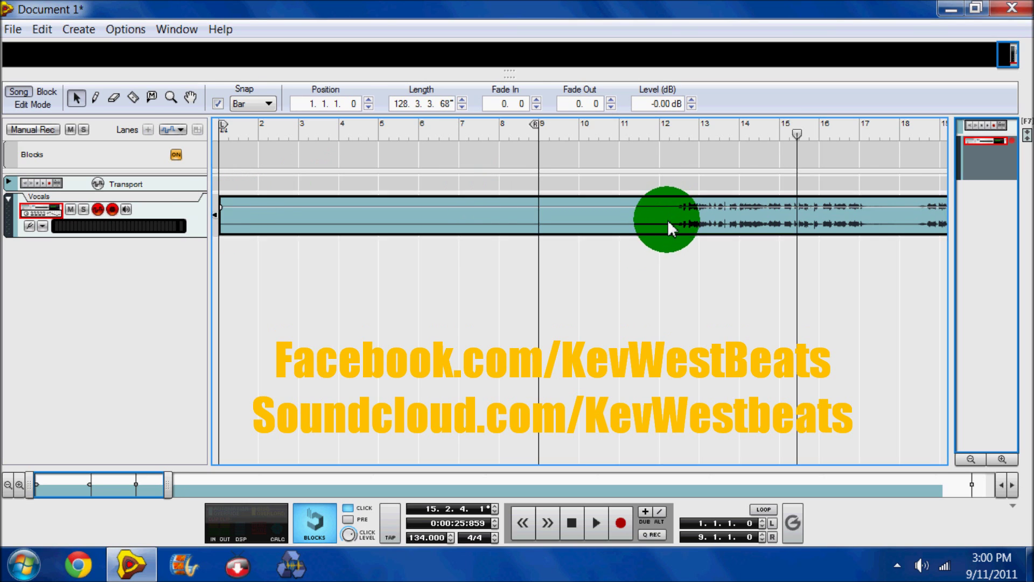
{"action": "key", "text": "space"}
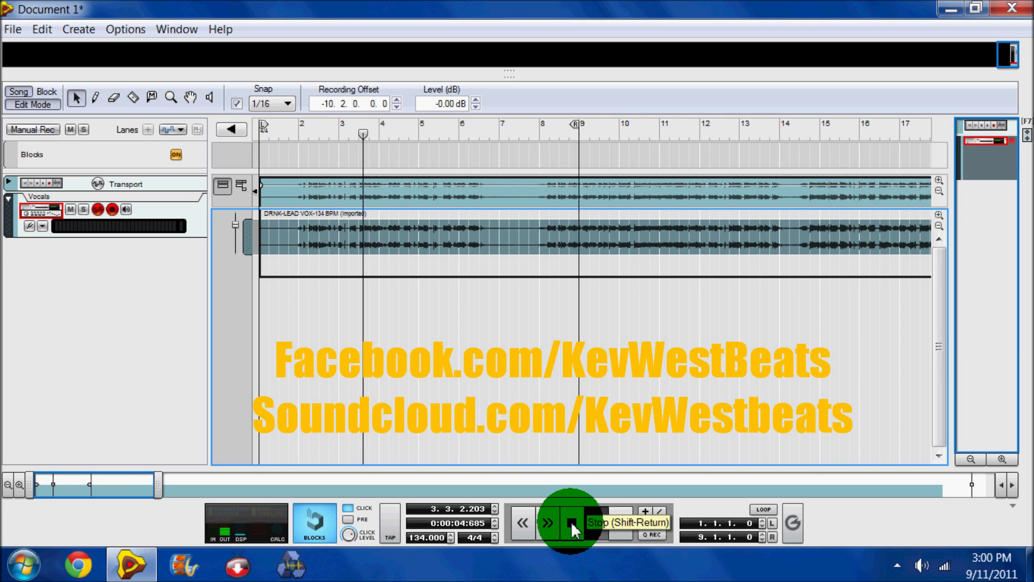
{"action": "left_click", "coordinate": [570, 521]}
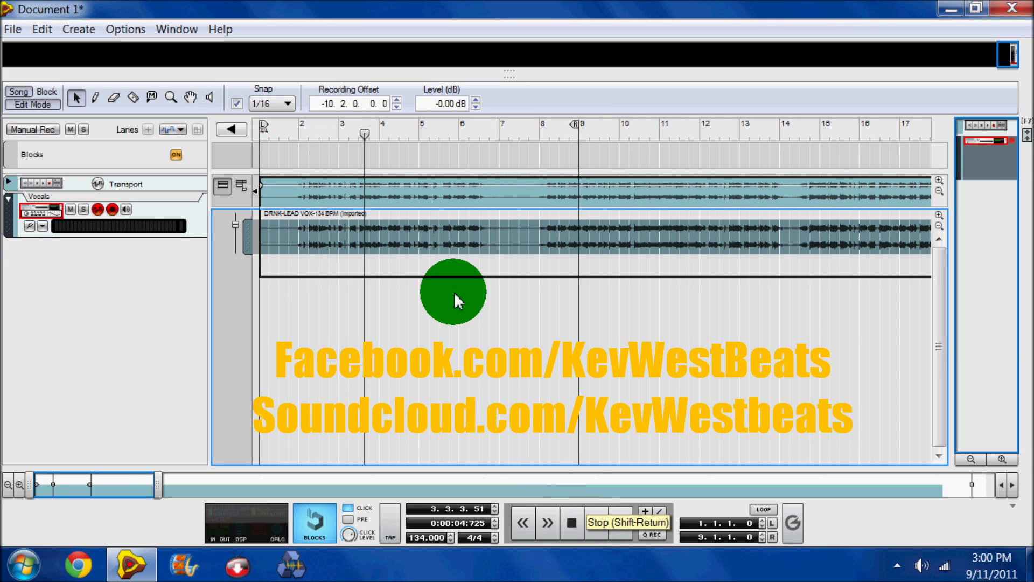
{"action": "left_click", "coordinate": [329, 134]}
{"action": "key", "text": "space"}
{"action": "key", "text": "space"}
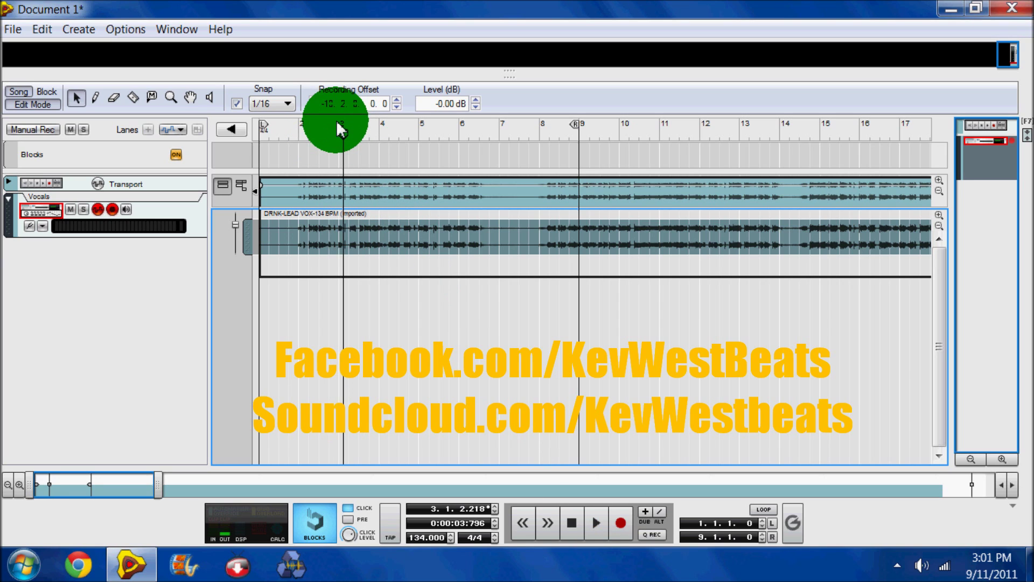
- Shift the recording earlier to offset -10.3.0, replay it, and return to Song view
{"action": "left_click", "coordinate": [331, 131]}
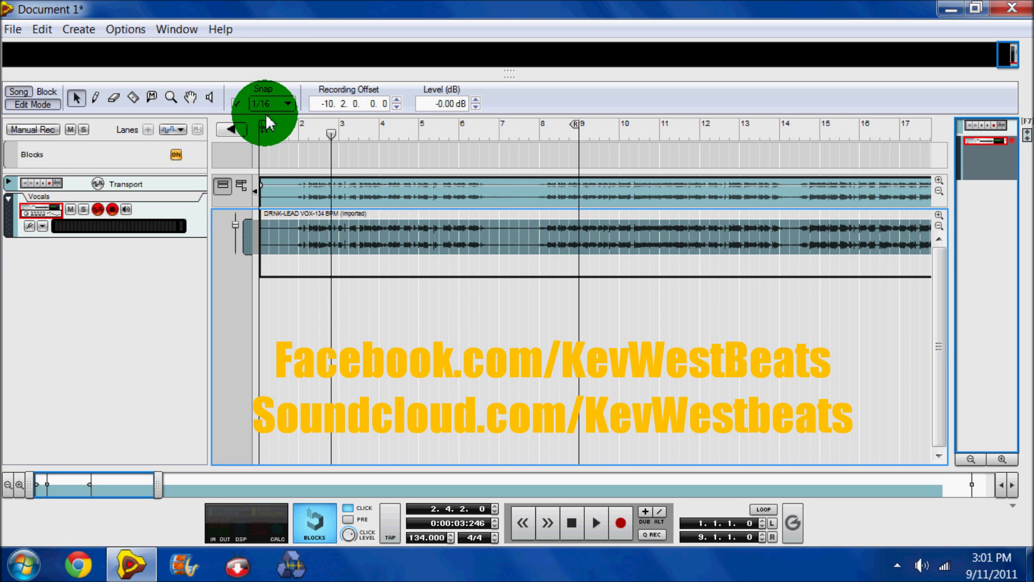
{"action": "left_click", "coordinate": [328, 124]}
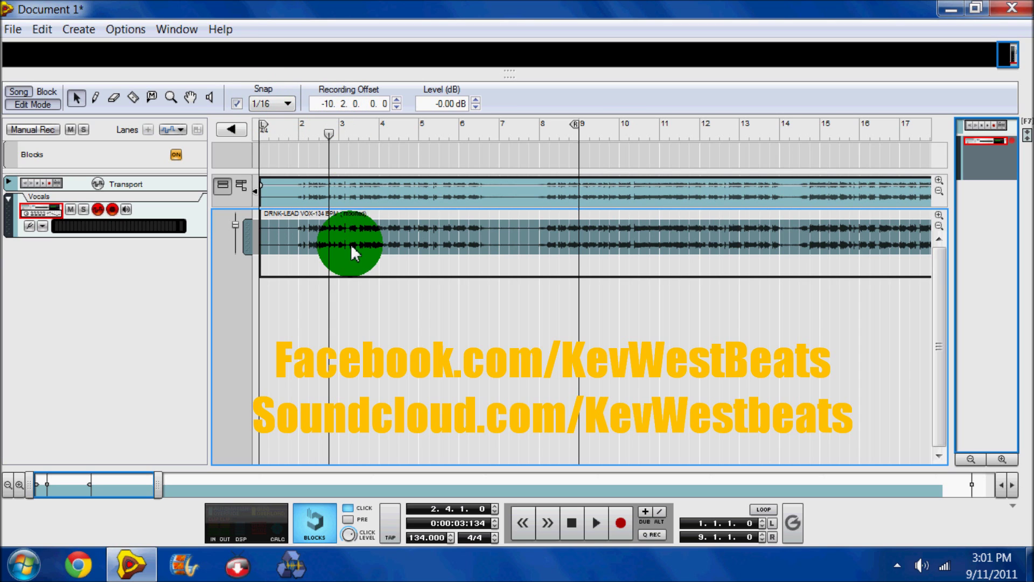
{"action": "mouse_move", "coordinate": [363, 243]}
{"action": "left_mouse_down"}
{"action": "mouse_move", "coordinate": [375, 235]}
{"action": "mouse_move", "coordinate": [365, 237]}
{"action": "left_mouse_up"}
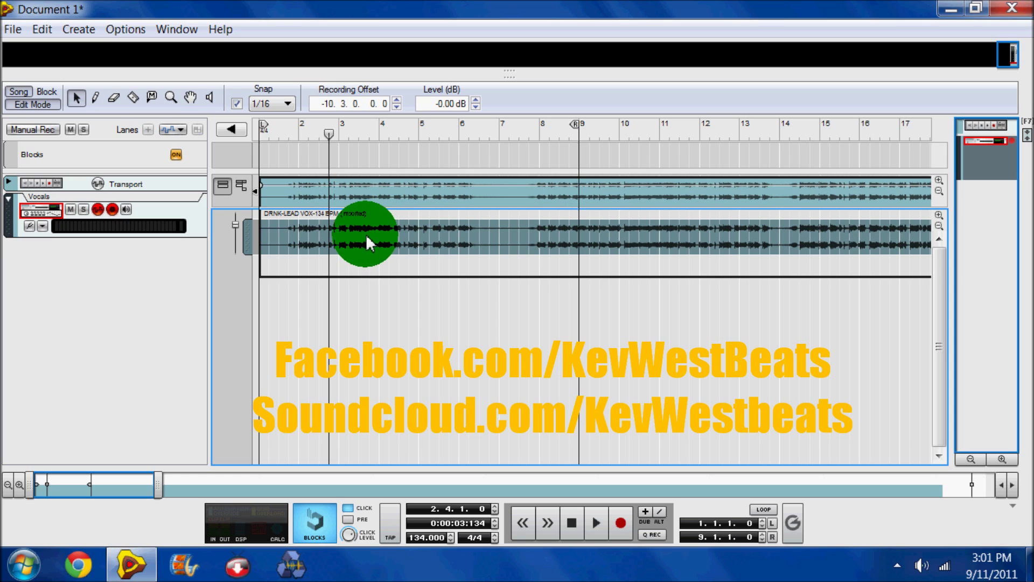
{"action": "key", "text": "space"}
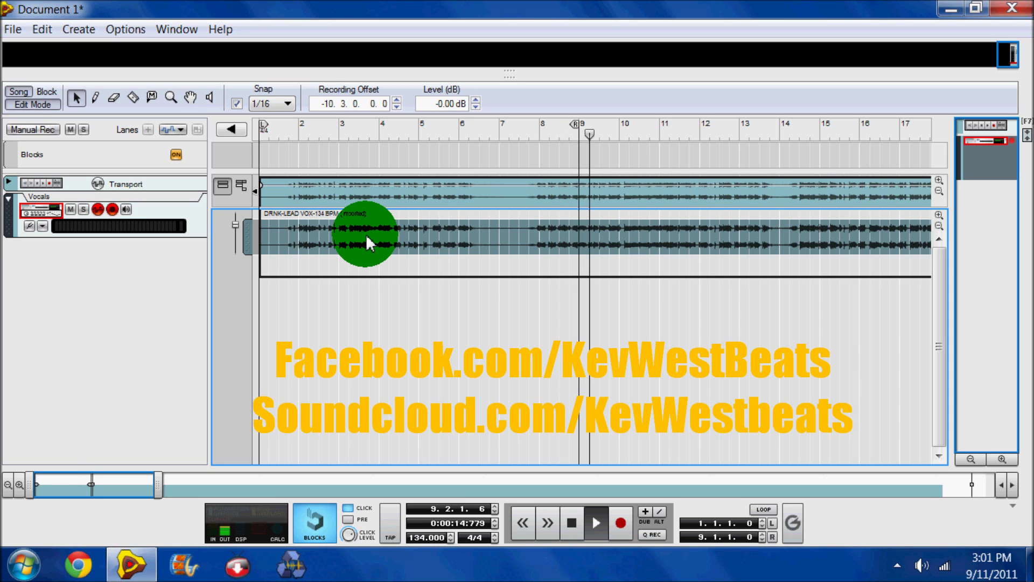
{"action": "left_click", "coordinate": [30, 102]}
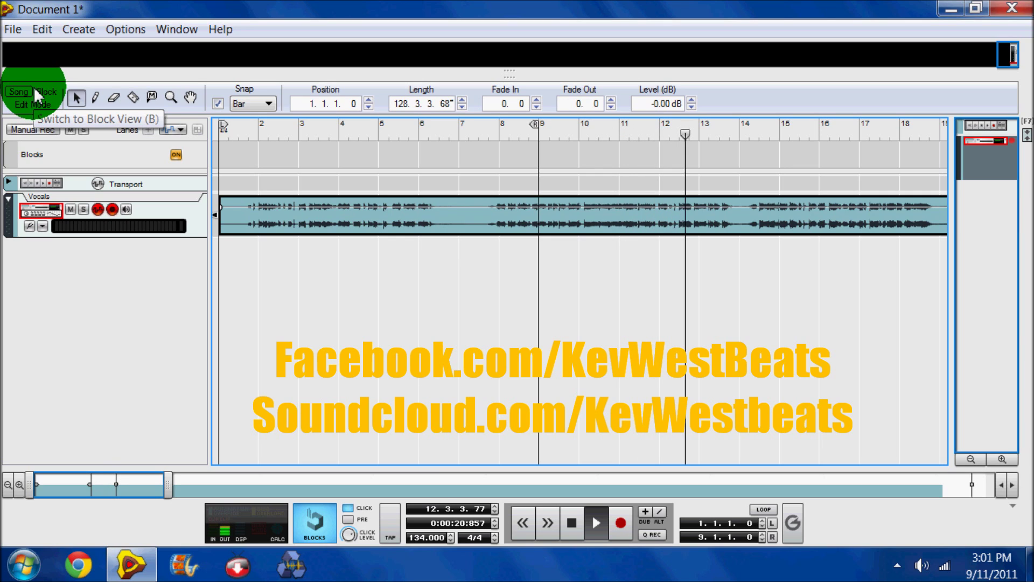
- Stop playback and turn Enable Stretch back on for the vocal clip
{"action": "key", "text": "space"}
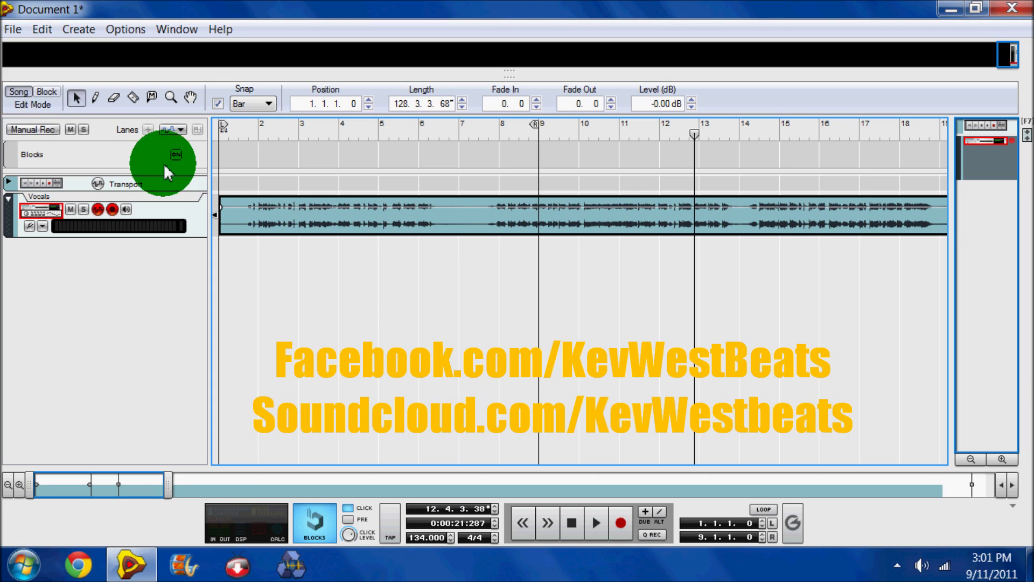
{"action": "right_click", "coordinate": [362, 208]}
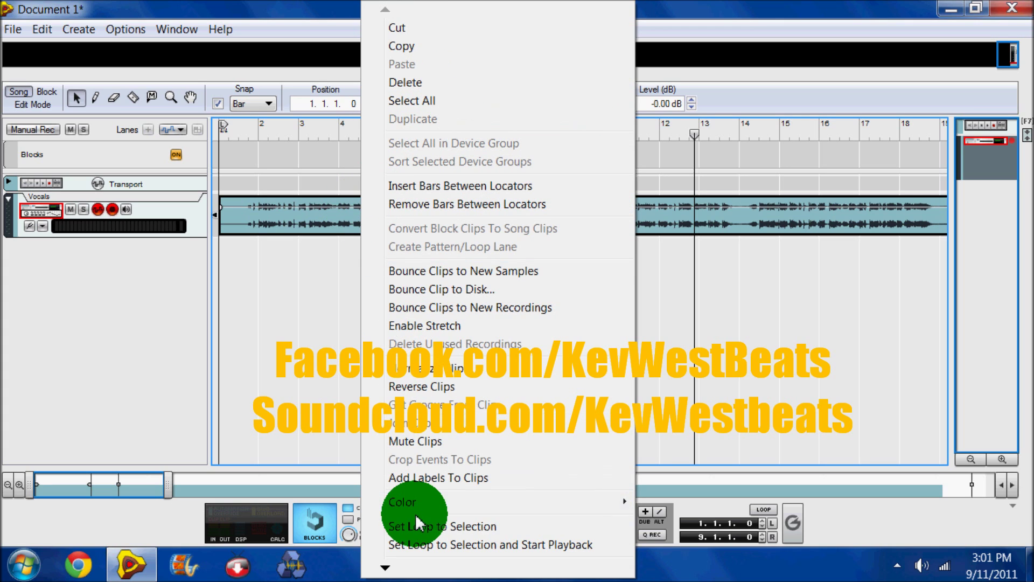
{"action": "left_click", "coordinate": [452, 325]}
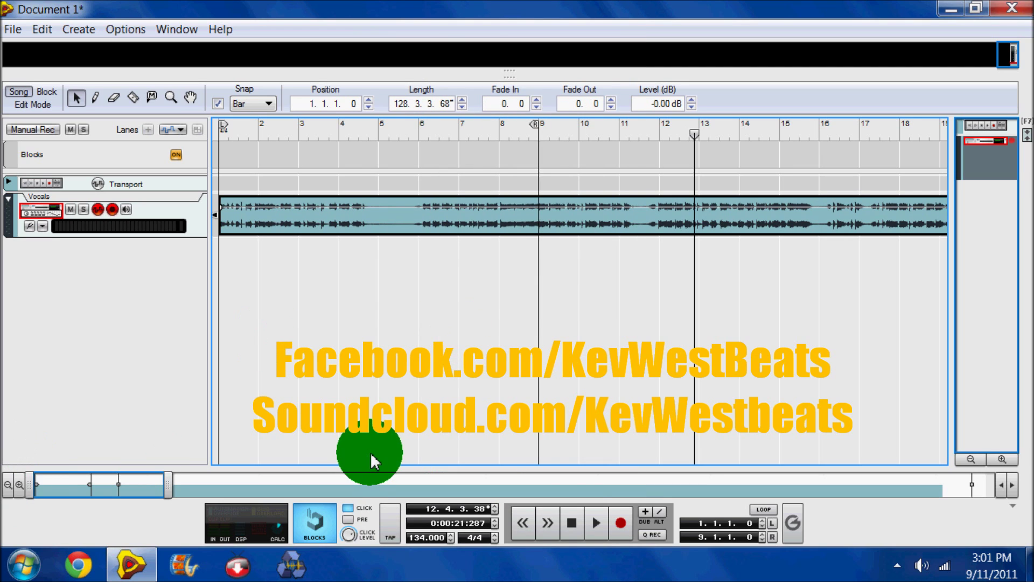
{"action": "left_click", "coordinate": [571, 522]}
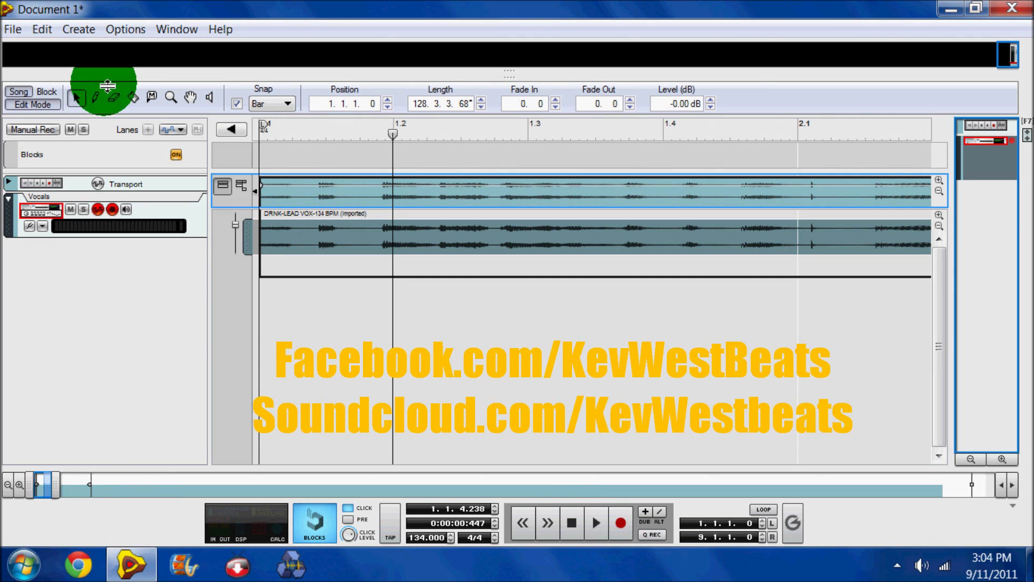
- Drag the vocal recording later in its clip, replay from the start, then return to the arrangement
{"action": "left_click", "coordinate": [406, 234]}
{"action": "left_click_drag", "start_coordinate": [412, 235], "coordinate": [496, 425]}
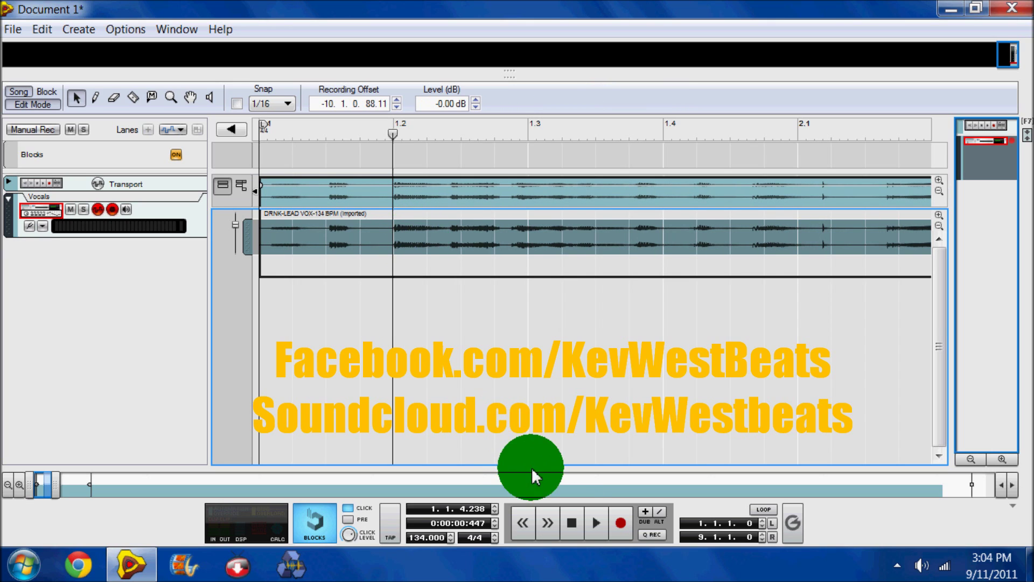
{"action": "left_click", "coordinate": [573, 522]}
{"action": "key", "text": "space"}
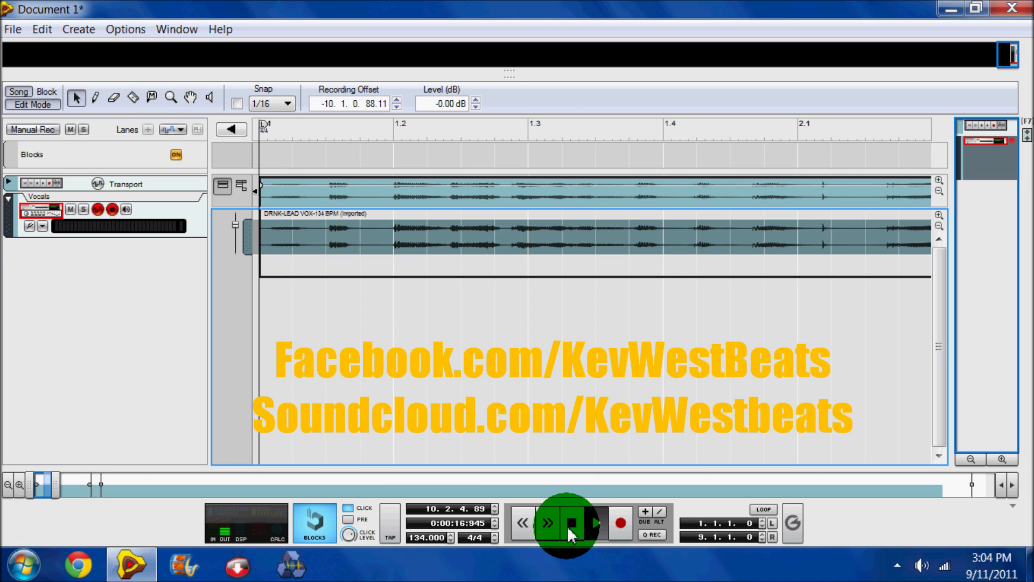
{"action": "left_click", "coordinate": [568, 525]}
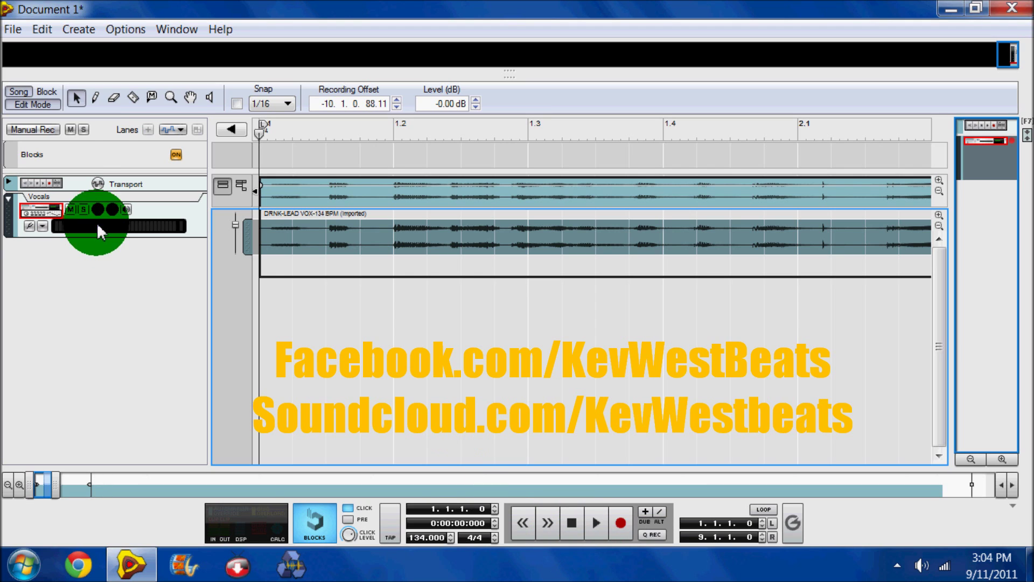
{"action": "left_click", "coordinate": [41, 105]}
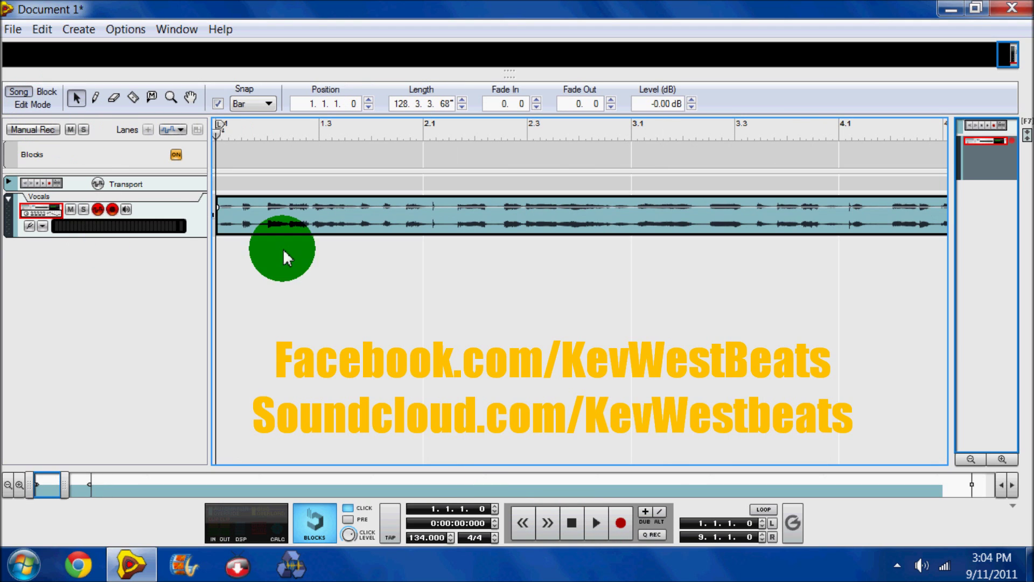
- Change the song tempo to 90 BPM
{"action": "right_click", "coordinate": [389, 226]}
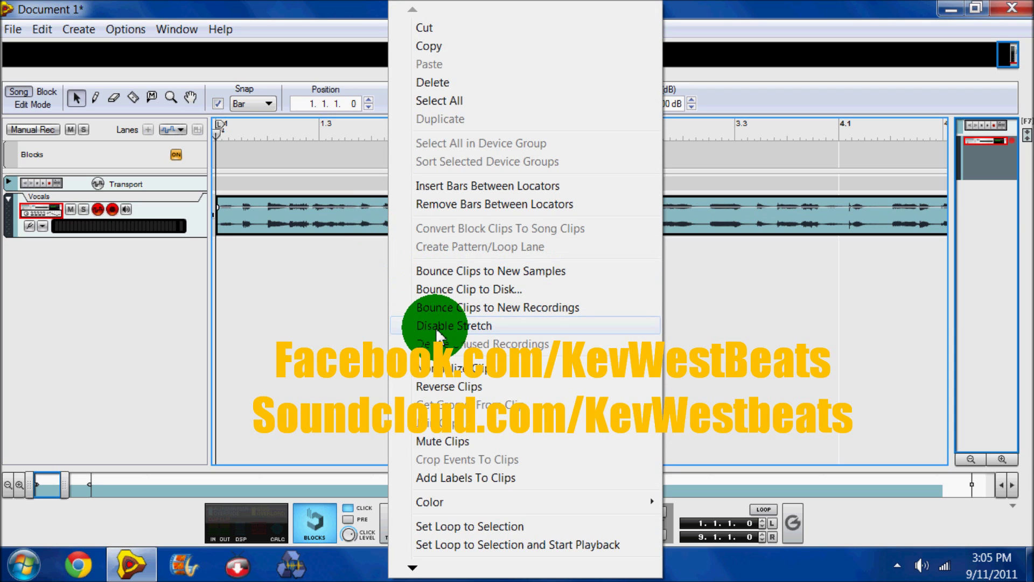
{"action": "left_click", "coordinate": [112, 295]}
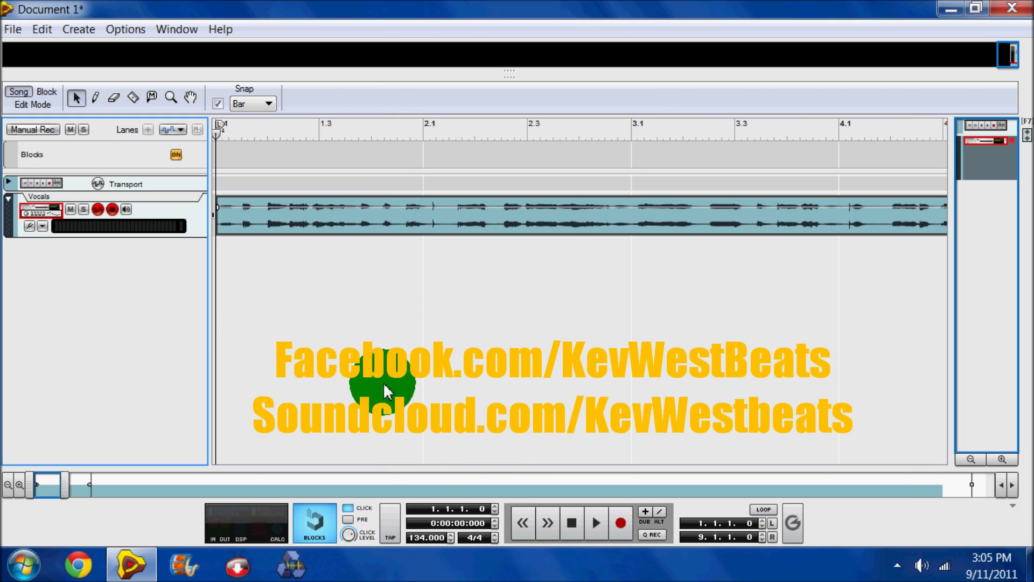
{"action": "double_click", "coordinate": [424, 537]}
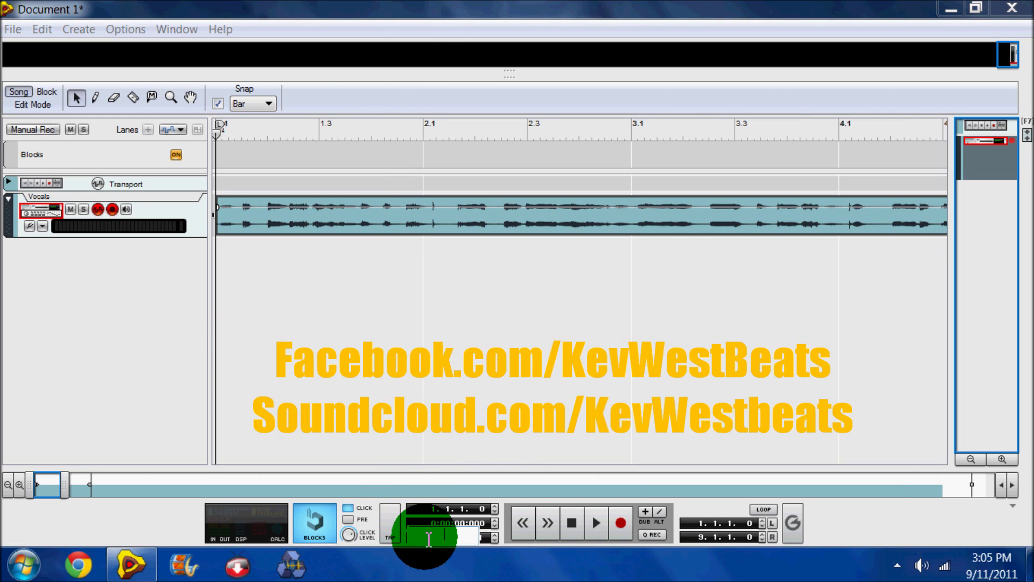
{"action": "type", "text": "90"}
{"action": "key", "text": "Return"}
- Play the vocal at 90 BPM and stop it near bar 5.2.3
{"action": "key", "text": "space"}
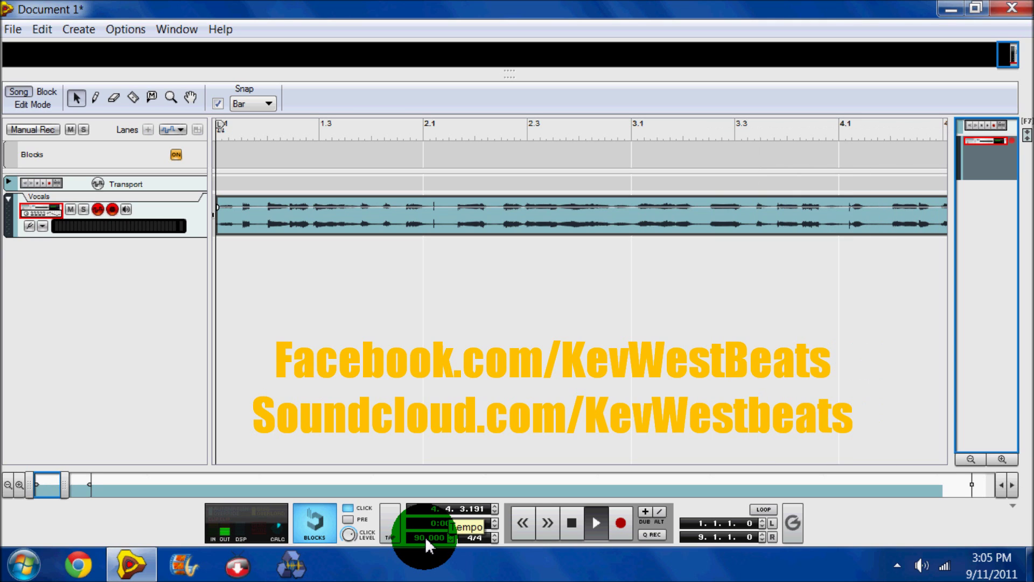
{"action": "key", "text": "space"}
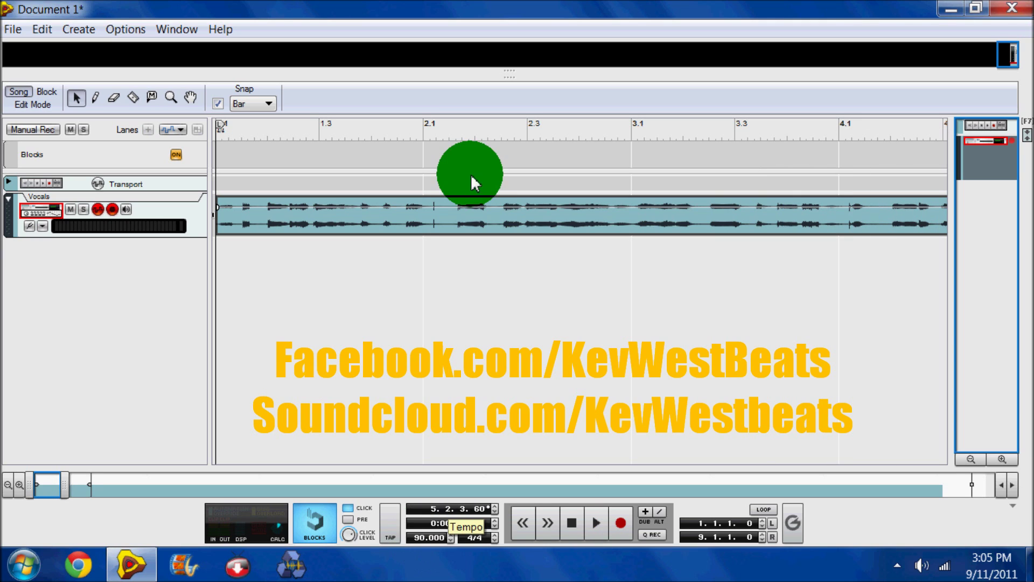
{"action": "double_click", "coordinate": [429, 536]}
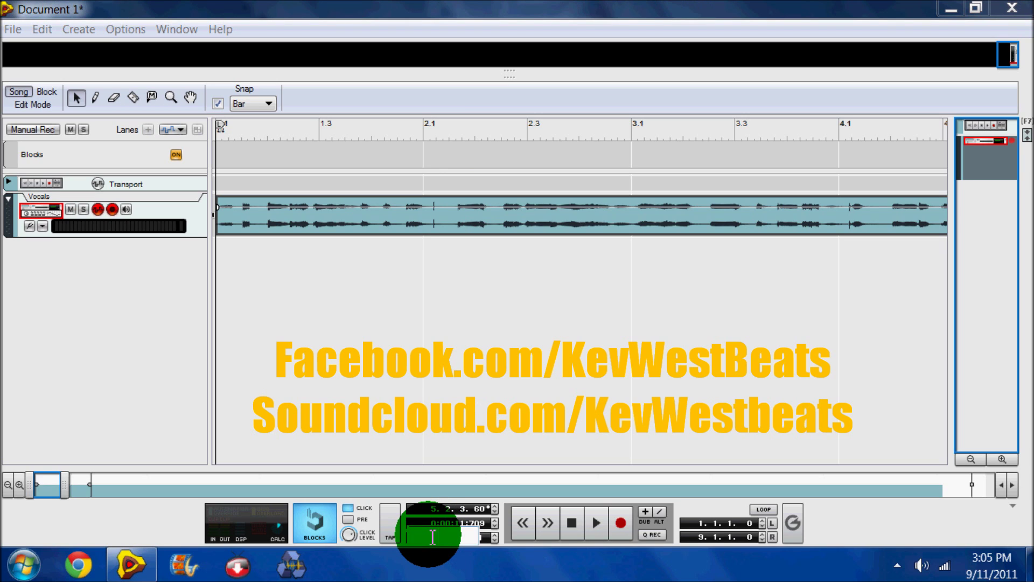
- Set the tempo to 150 BPM and replay the vocal from the song start
{"action": "type", "text": "150"}
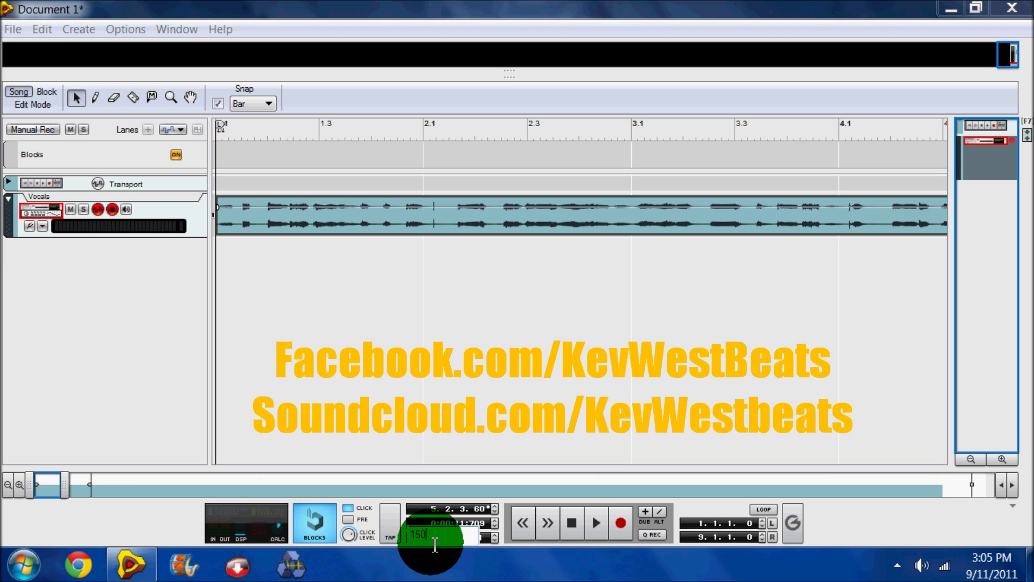
{"action": "key", "text": "Return"}
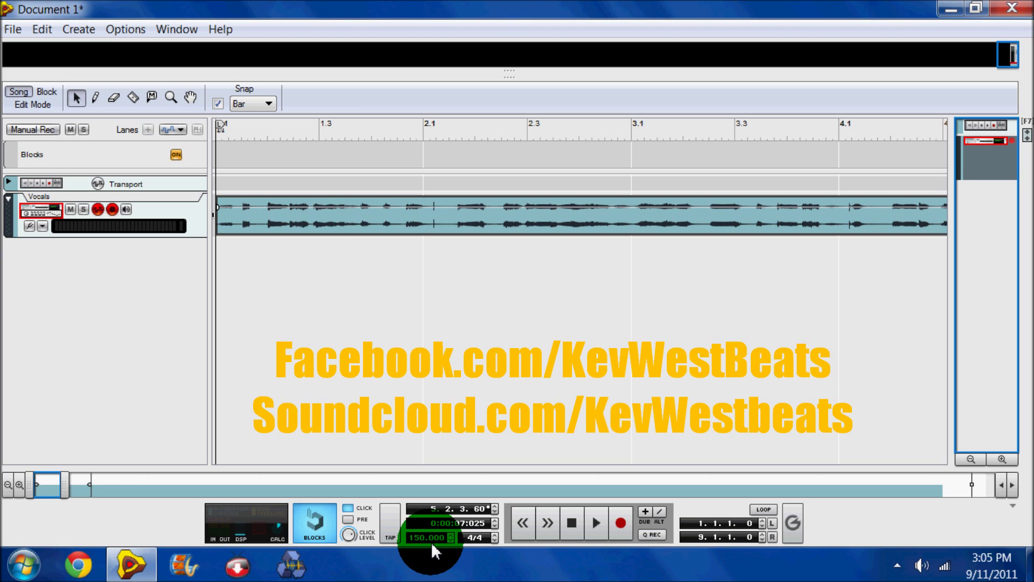
{"action": "left_click", "coordinate": [573, 521]}
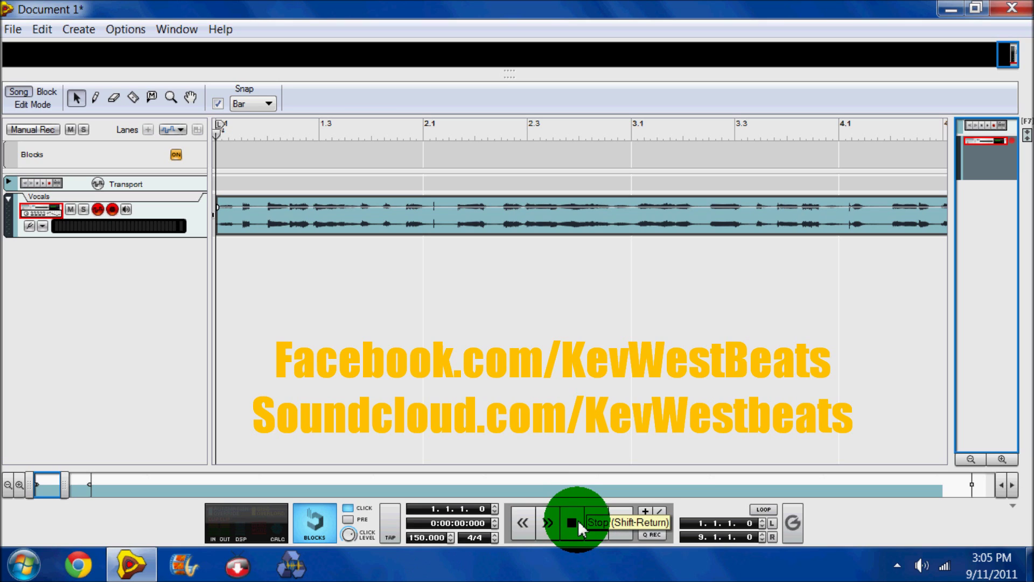
{"action": "key", "text": "space"}
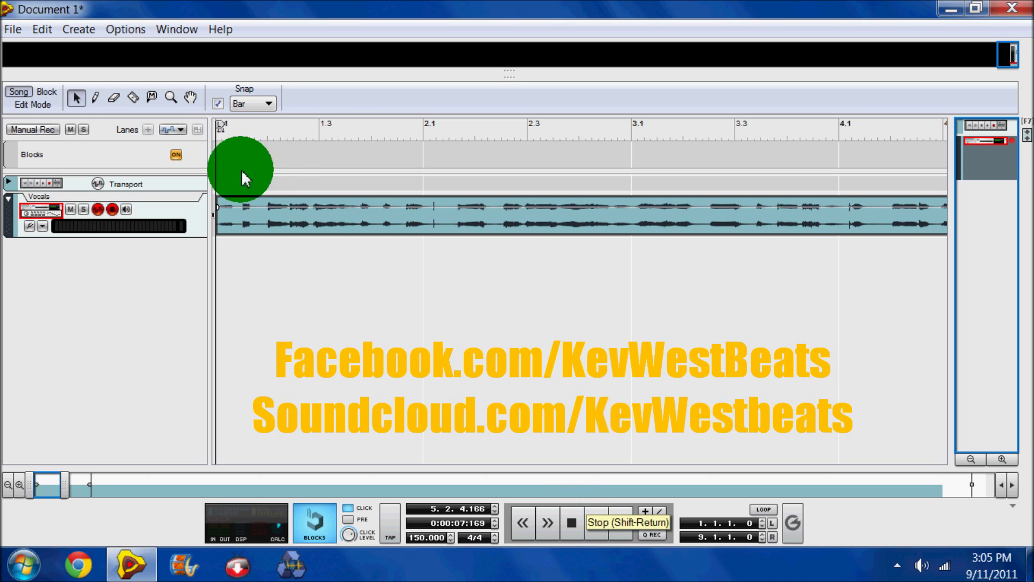
- Cut the vocal clip at bar 2.1 with the Razor tool
{"action": "left_click", "coordinate": [133, 97]}
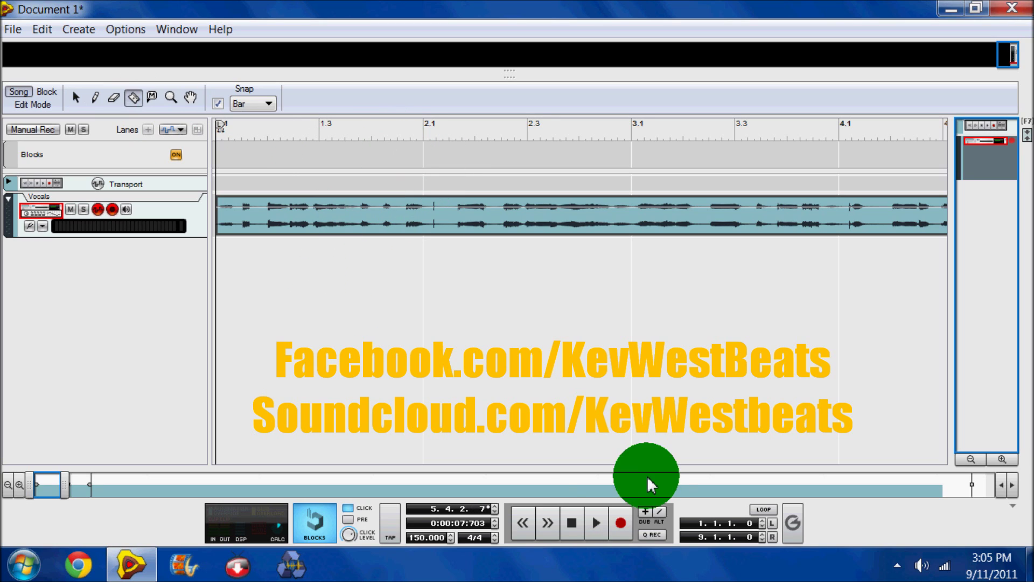
{"action": "left_click", "coordinate": [567, 518]}
{"action": "key", "text": "space"}
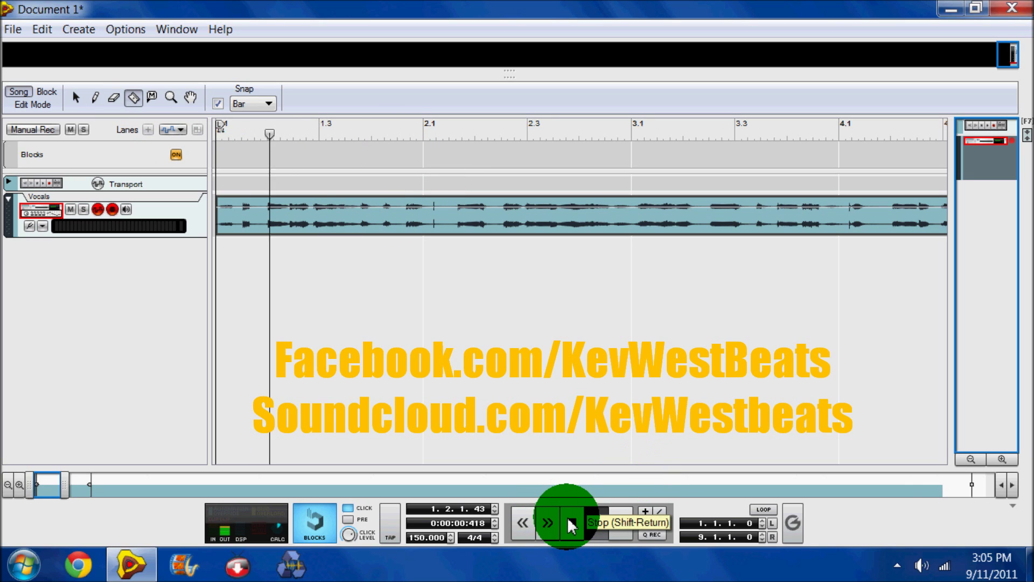
{"action": "left_click", "coordinate": [568, 518]}
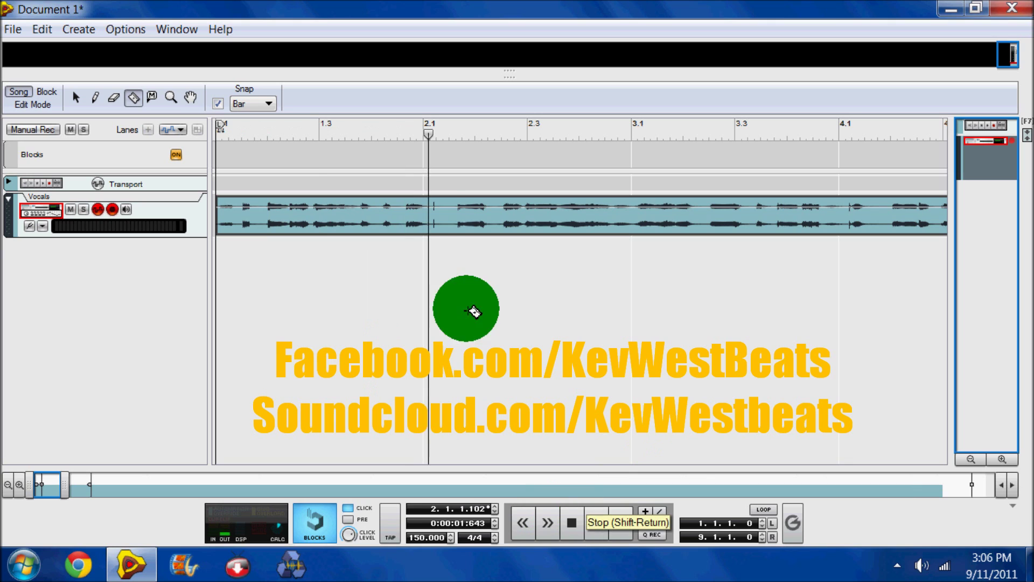
{"action": "left_click", "coordinate": [434, 211]}
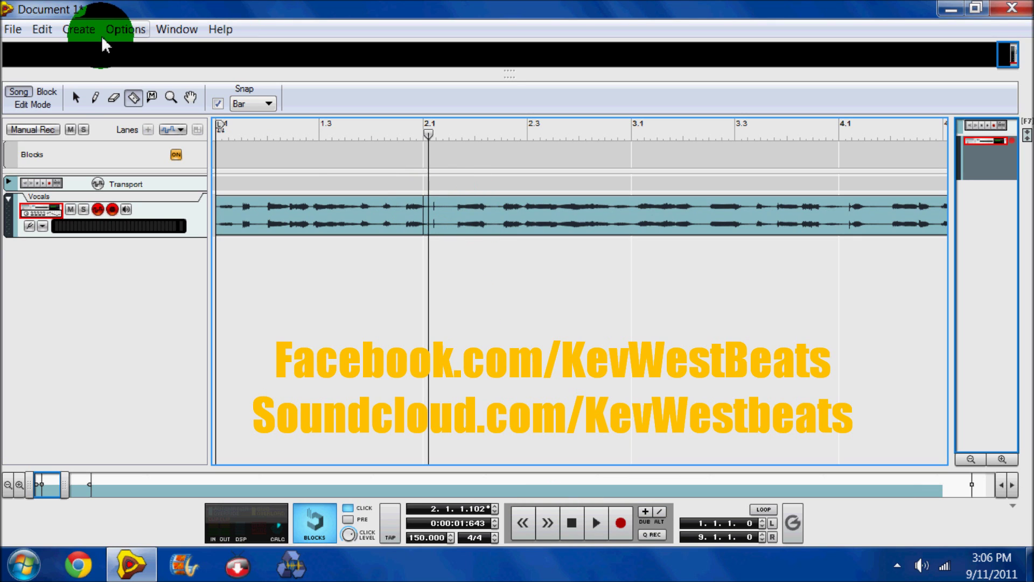
- Erase the clip part after bar 2.1 and zoom in on the remaining bar
{"action": "left_click", "coordinate": [76, 98]}
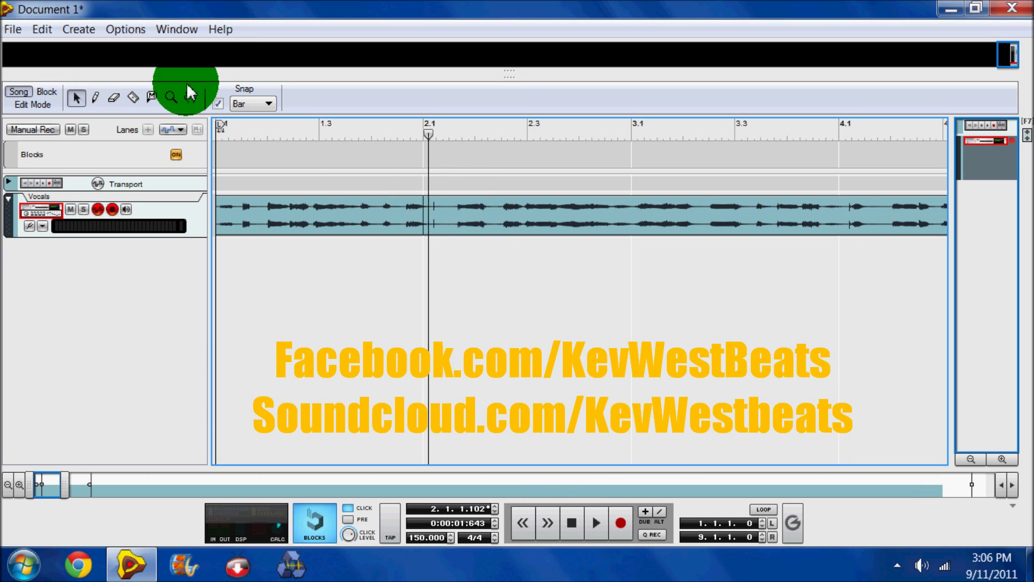
{"action": "left_click", "coordinate": [118, 98]}
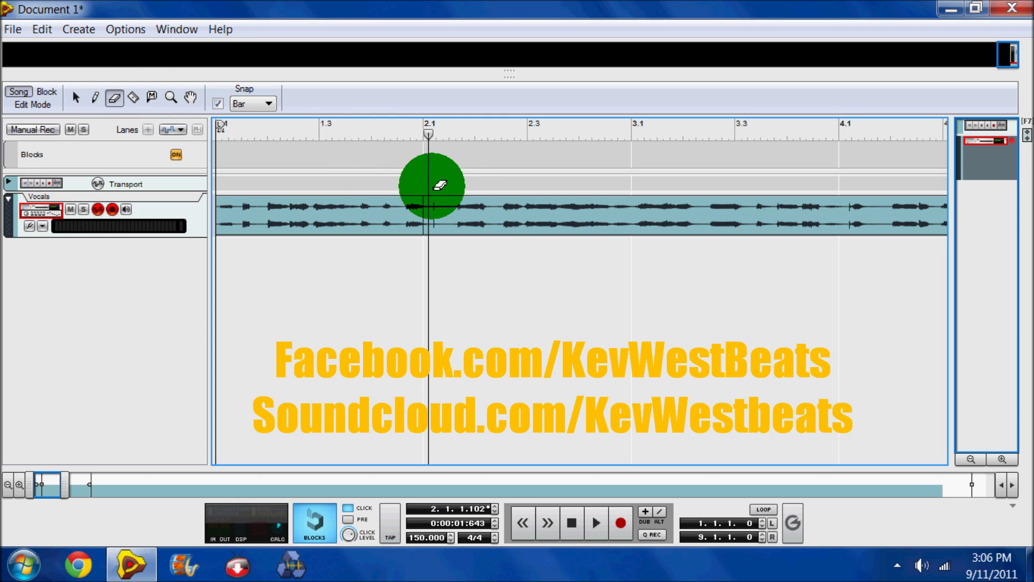
{"action": "left_click", "coordinate": [508, 214]}
{"action": "left_click", "coordinate": [18, 490]}
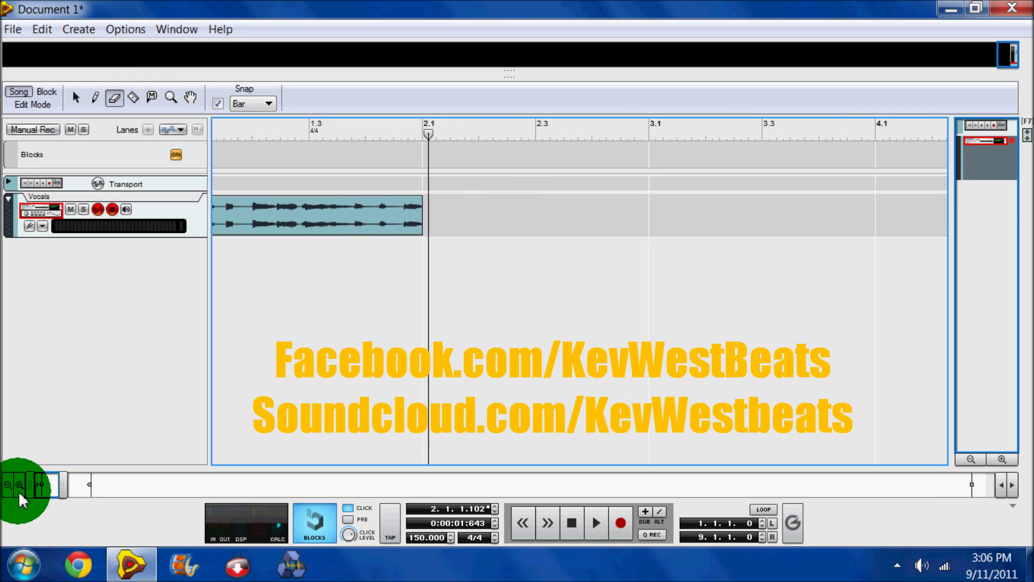
{"action": "left_click", "coordinate": [18, 490]}
{"action": "left_click", "coordinate": [18, 490]}
{"action": "left_click", "coordinate": [19, 490]}
{"action": "left_click", "coordinate": [18, 490]}
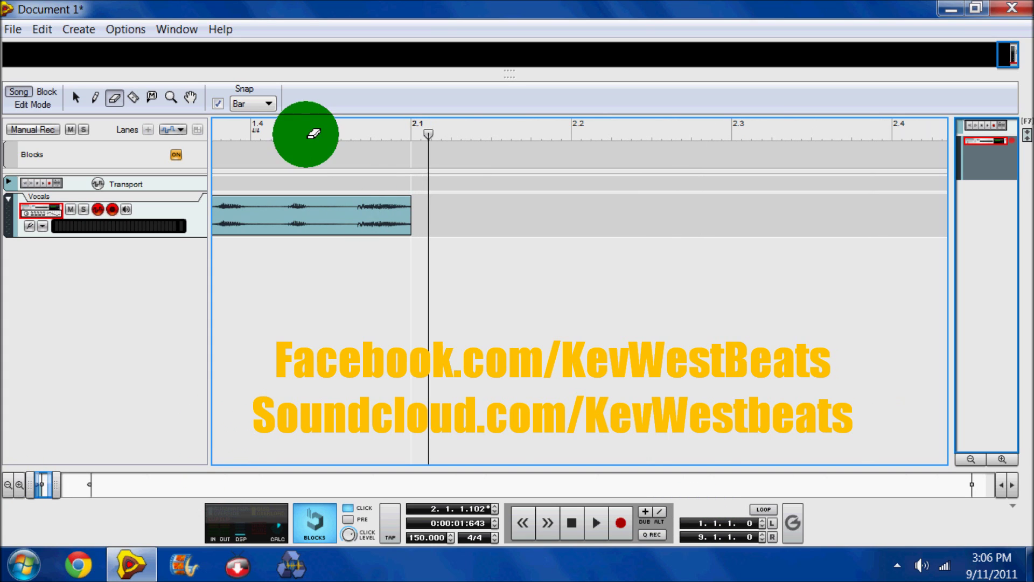
- Zoom the timeline in and set the snap resolution to 1/4
{"action": "left_click_drag", "start_coordinate": [74, 478], "coordinate": [83, 475]}
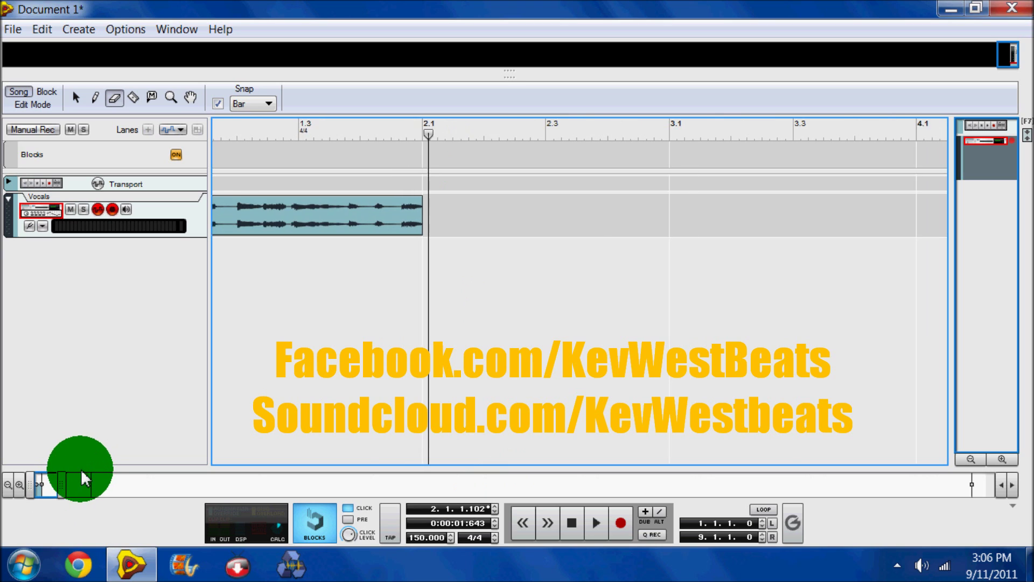
{"action": "left_click_drag", "start_coordinate": [83, 477], "coordinate": [61, 487]}
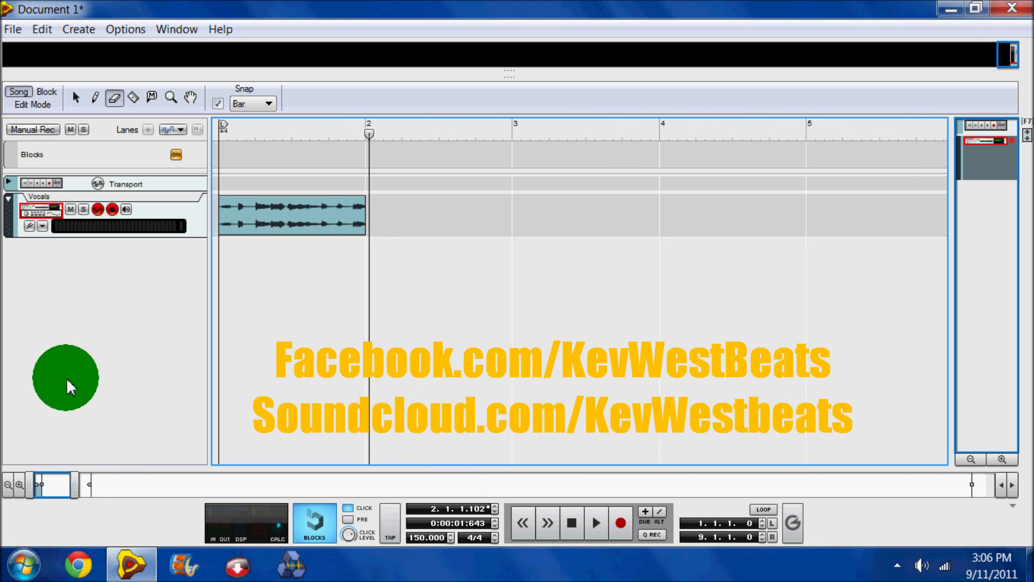
{"action": "key", "text": "ctrl+Up"}
{"action": "key", "text": "ctrl+Up"}
{"action": "key", "text": "ctrl+Up"}
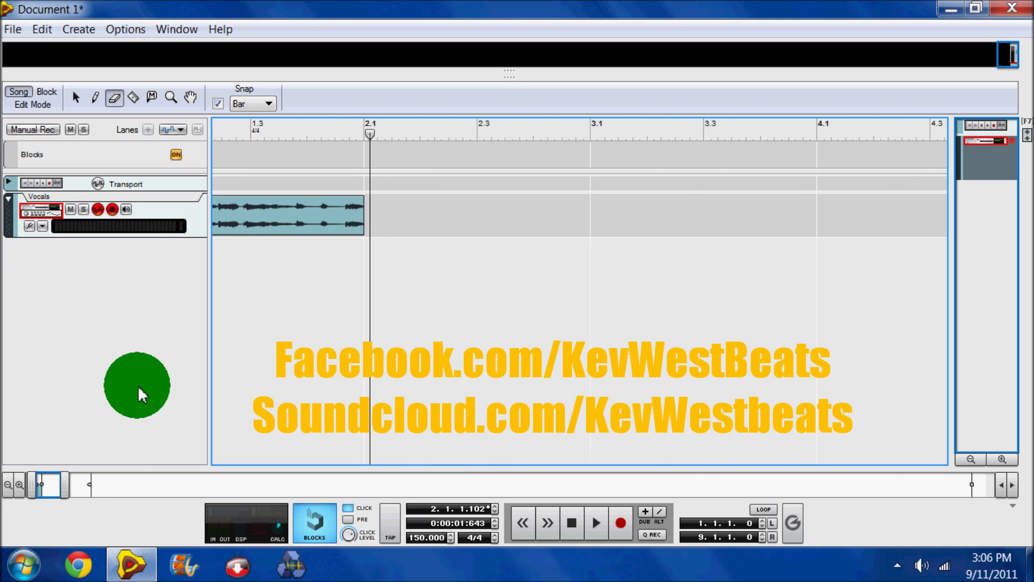
{"action": "key", "text": "ctrl+Up"}
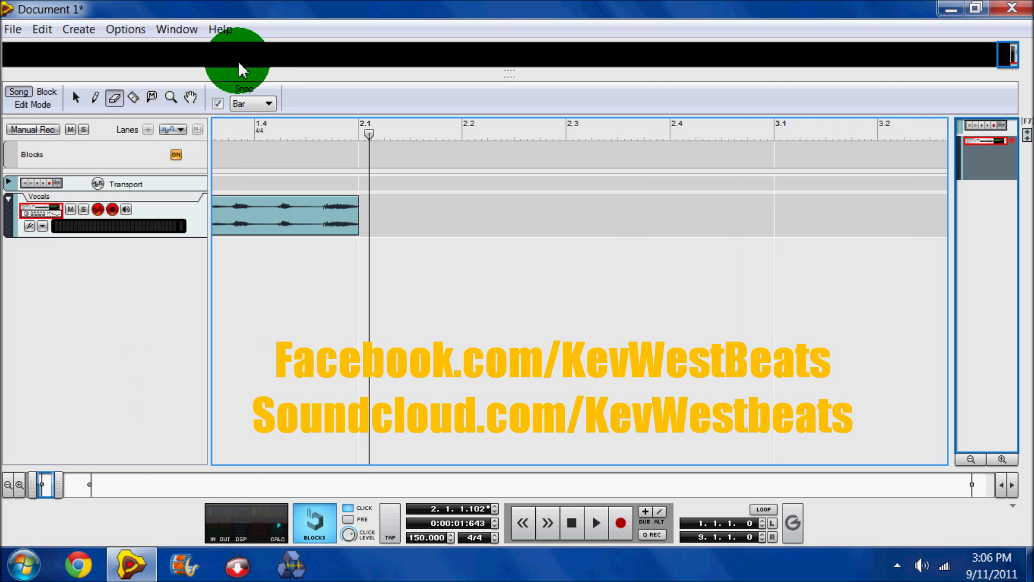
{"action": "left_click", "coordinate": [256, 102]}
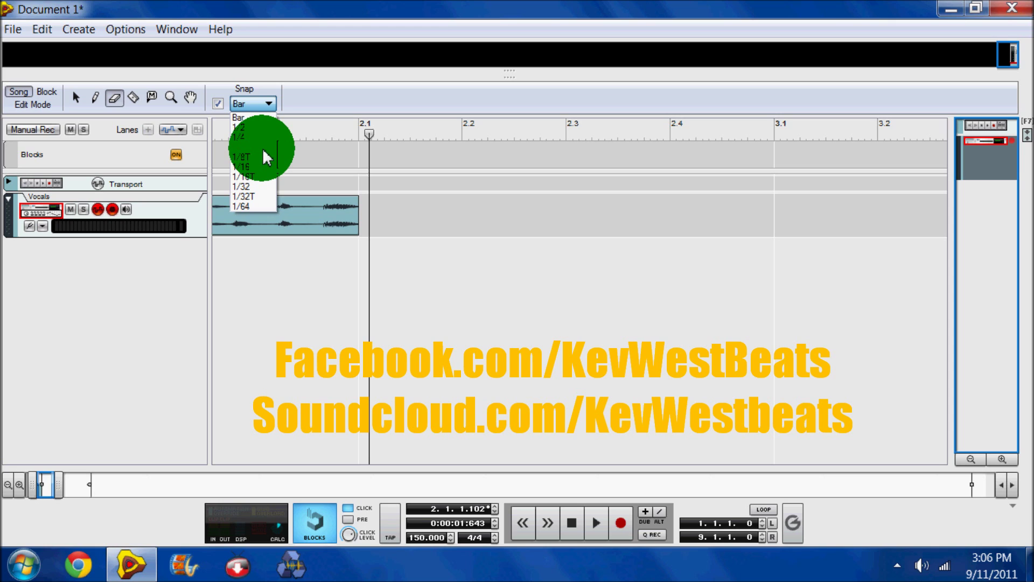
{"action": "left_click", "coordinate": [259, 136]}
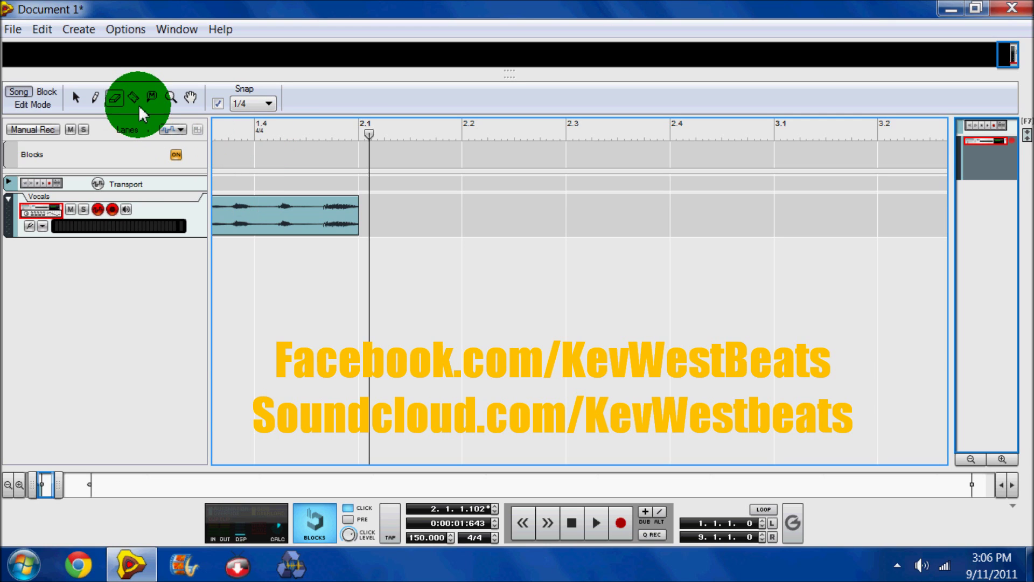
- Razor the Vocals clip into four pieces at 1.2, 1.3 and 1.4
{"action": "left_click", "coordinate": [135, 97]}
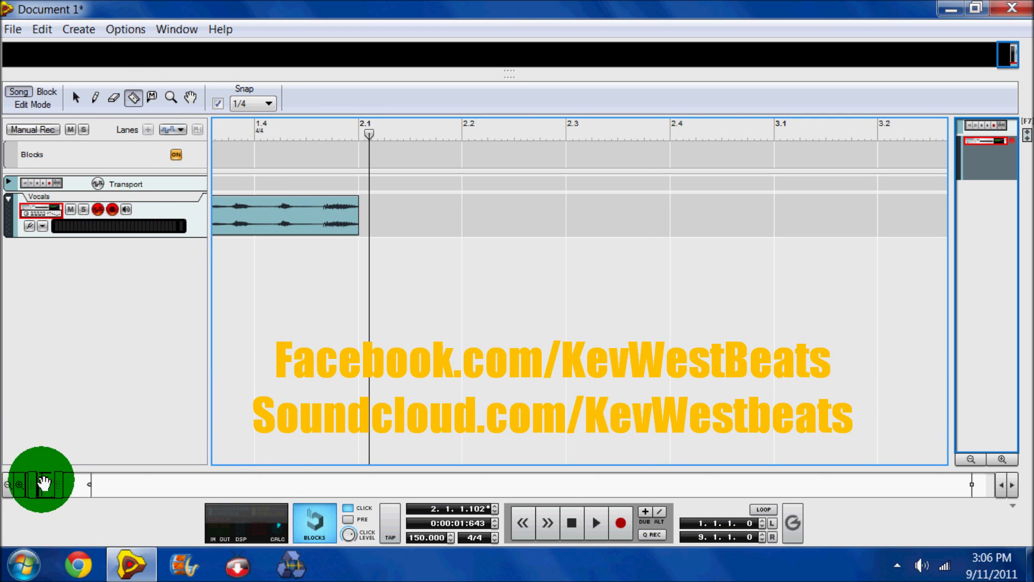
{"action": "left_click_drag", "start_coordinate": [43, 483], "coordinate": [34, 482]}
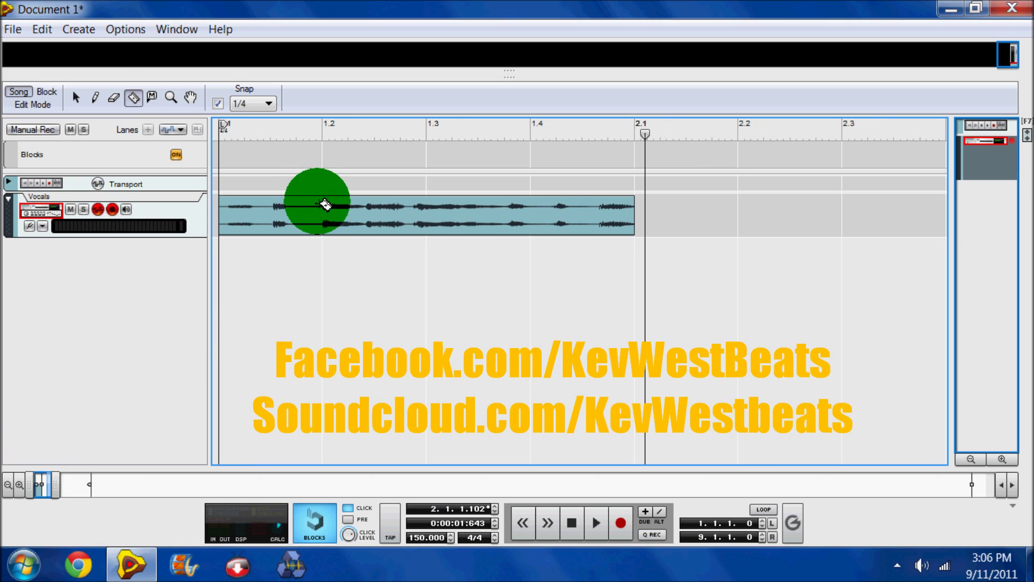
{"action": "mouse_move", "coordinate": [321, 203]}
{"action": "left_mouse_down"}
{"action": "mouse_move", "coordinate": [560, 208]}
{"action": "mouse_move", "coordinate": [535, 203]}
{"action": "left_mouse_up"}
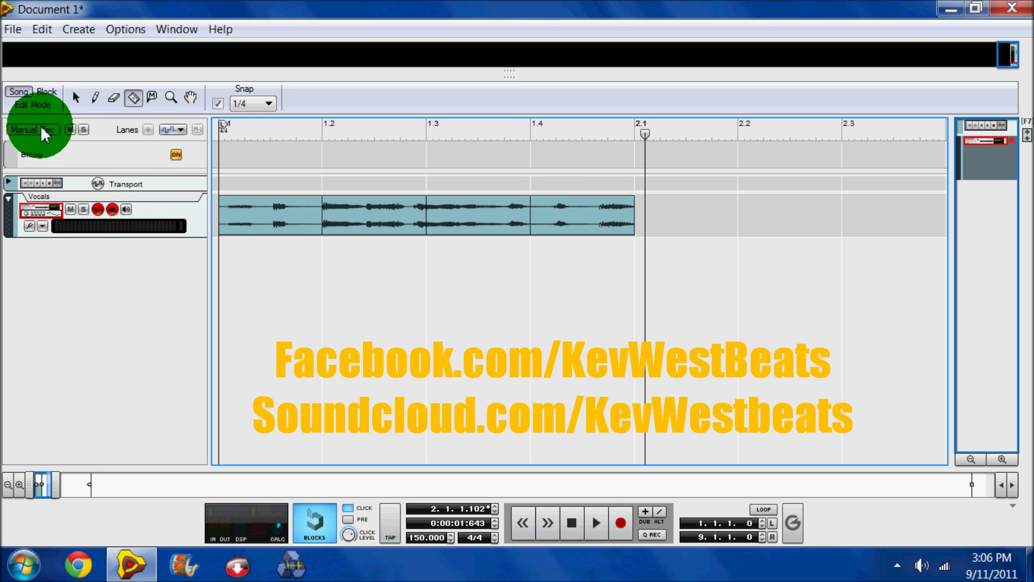
{"action": "left_click", "coordinate": [76, 97]}
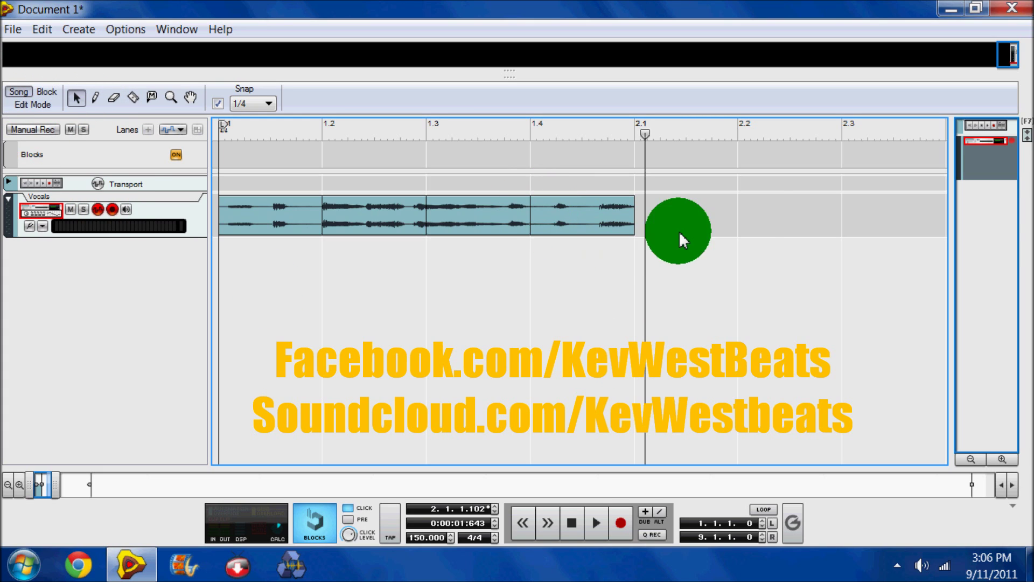
- Bounce the four selected Vocals clip pieces into new samples Vocals through Vocals 4
{"action": "left_click_drag", "start_coordinate": [756, 221], "coordinate": [214, 350]}
{"action": "right_click", "coordinate": [245, 222]}
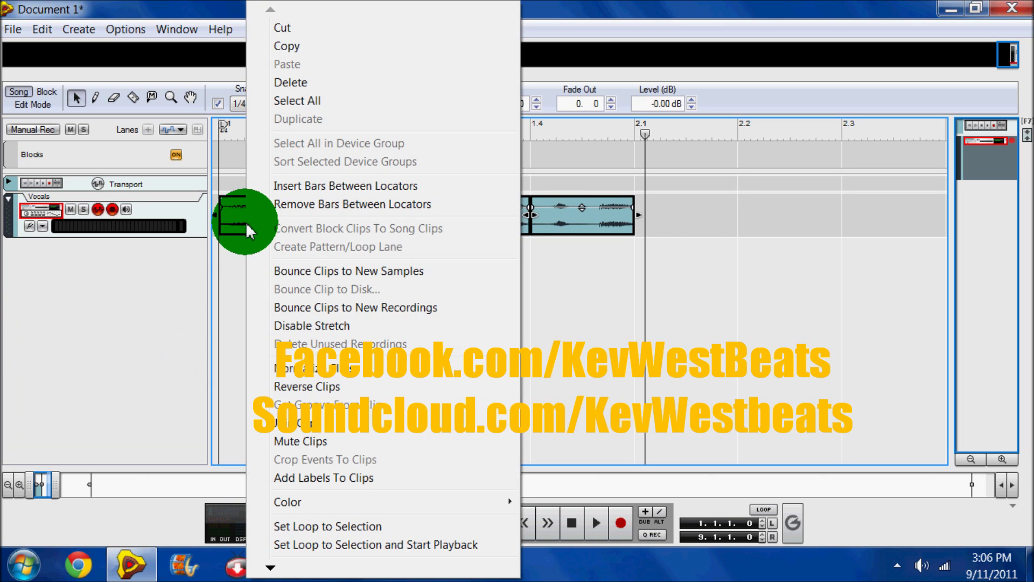
{"action": "left_click", "coordinate": [324, 272]}
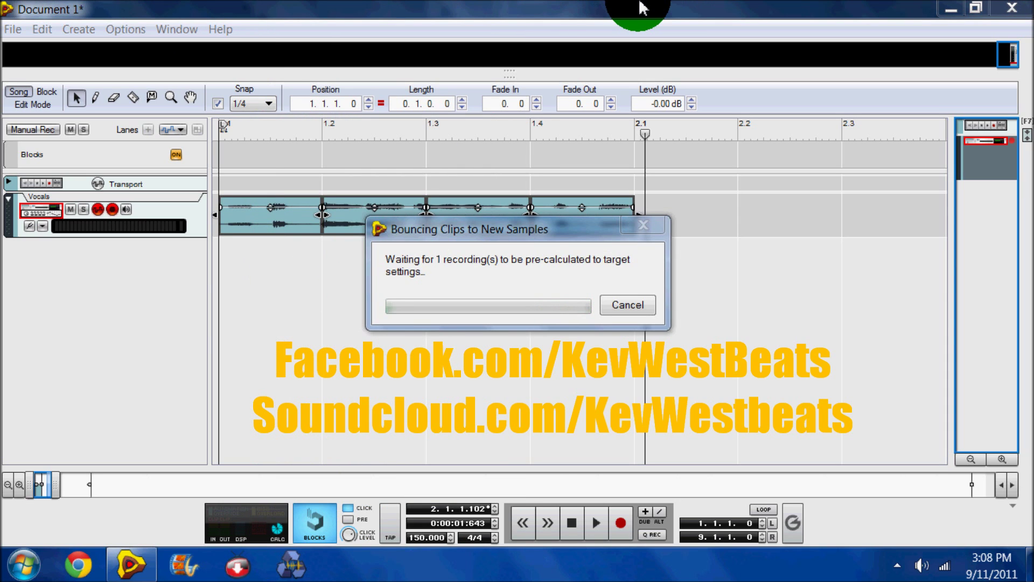
{"action": "left_click_drag", "start_coordinate": [68, 16], "coordinate": [816, 17]}
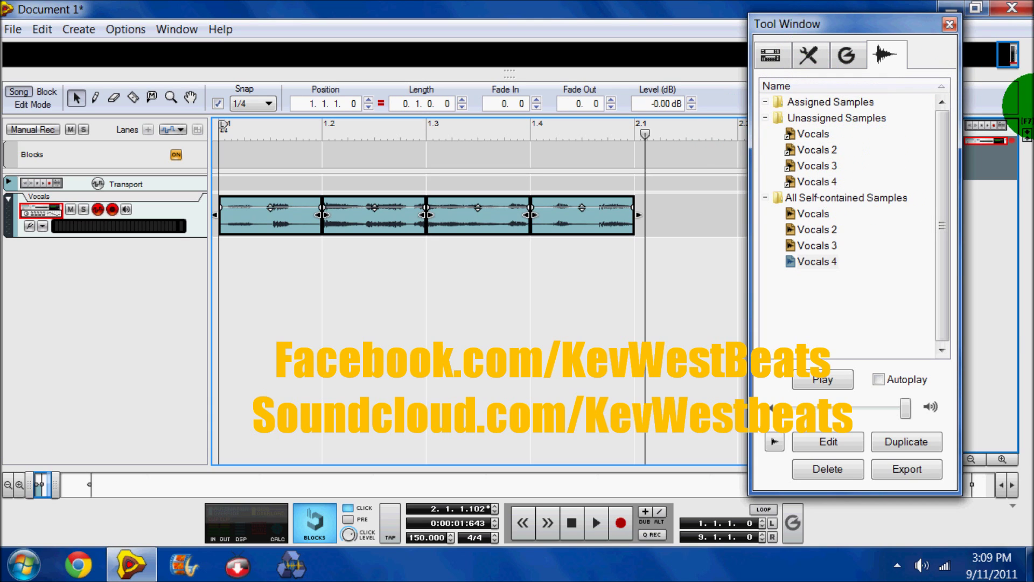
- Add an NN-XT Advanced Sampler to the enlarged rack below the Vocals device
{"action": "left_click", "coordinate": [1020, 162]}
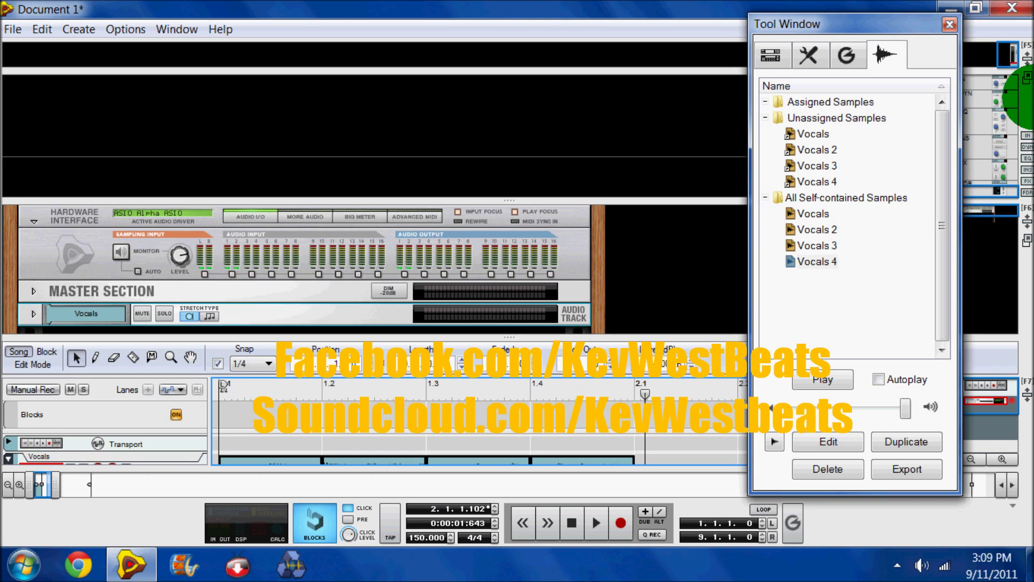
{"action": "left_click", "coordinate": [1026, 237]}
{"action": "left_click", "coordinate": [770, 54]}
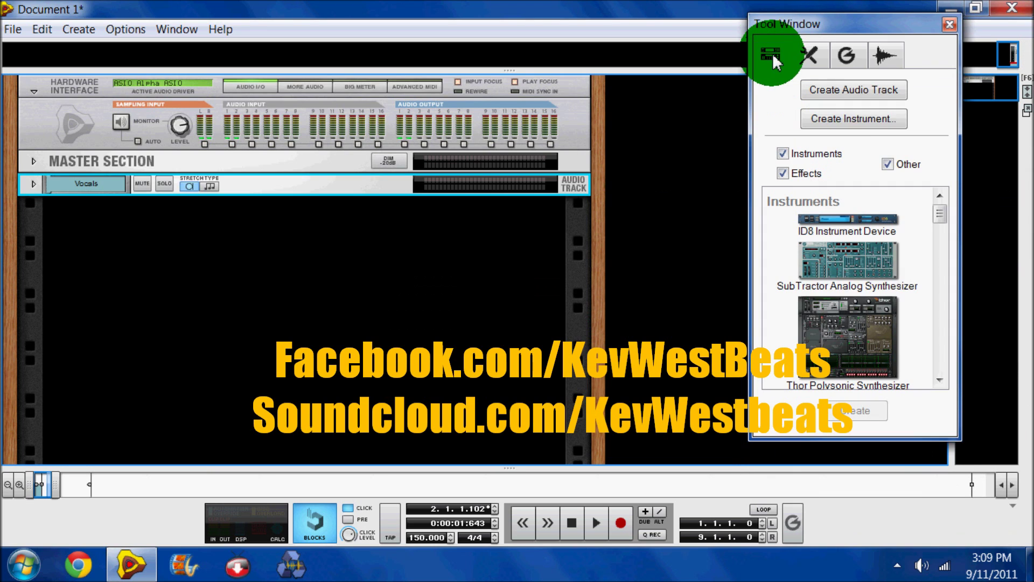
{"action": "left_click", "coordinate": [939, 225]}
{"action": "left_click", "coordinate": [939, 232]}
{"action": "left_click_drag", "start_coordinate": [858, 301], "coordinate": [110, 239]}
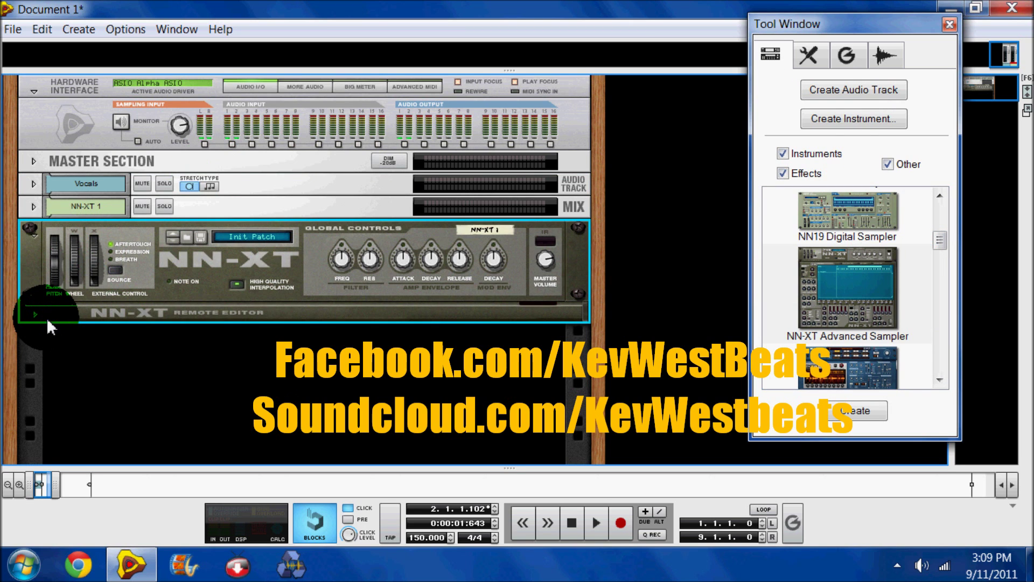
- Load all four Vocals samples from Song Samples > Unassigned Samples into the NN-XT
{"action": "left_click", "coordinate": [36, 315]}
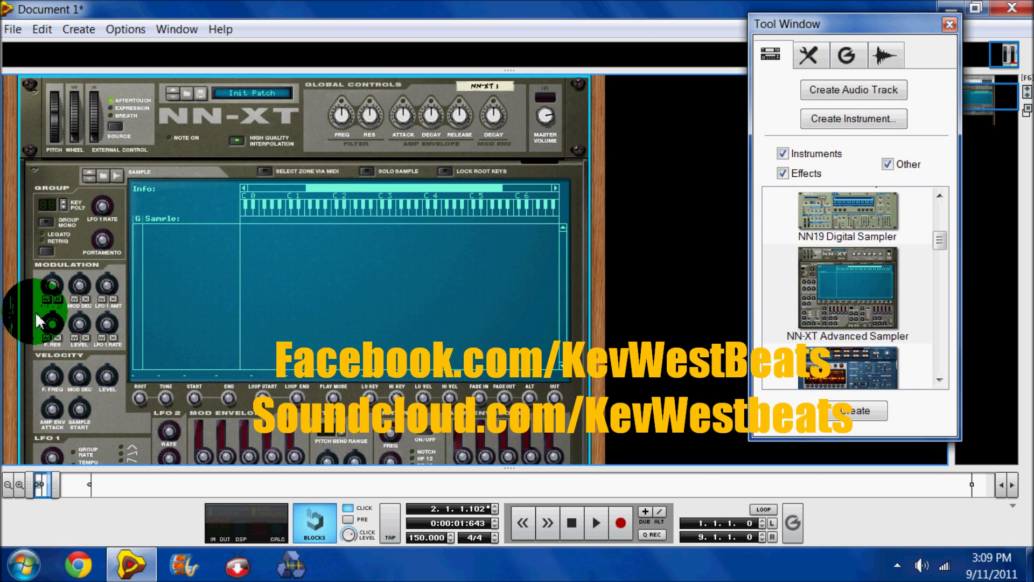
{"action": "left_click", "coordinate": [99, 176]}
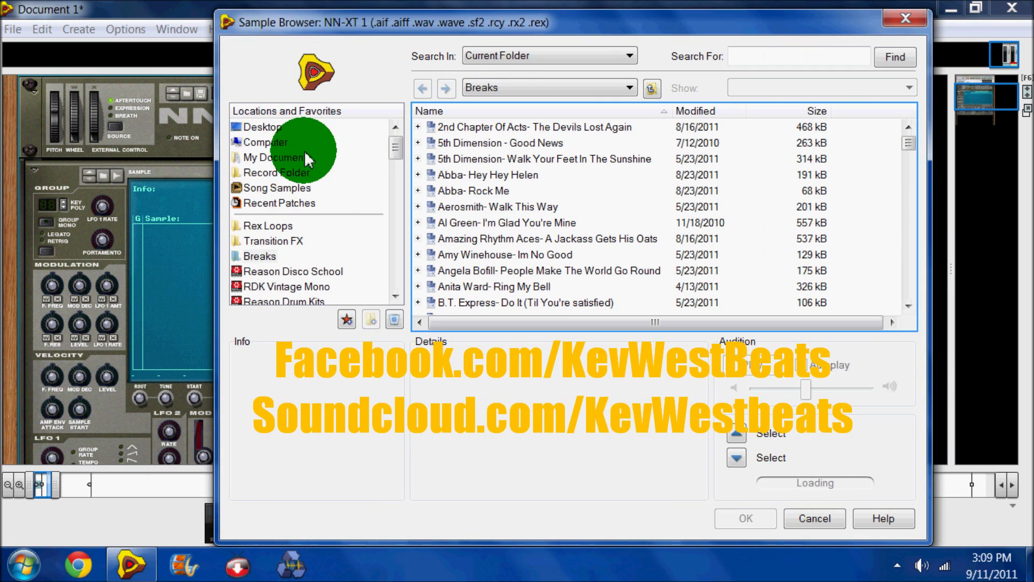
{"action": "left_click", "coordinate": [264, 192]}
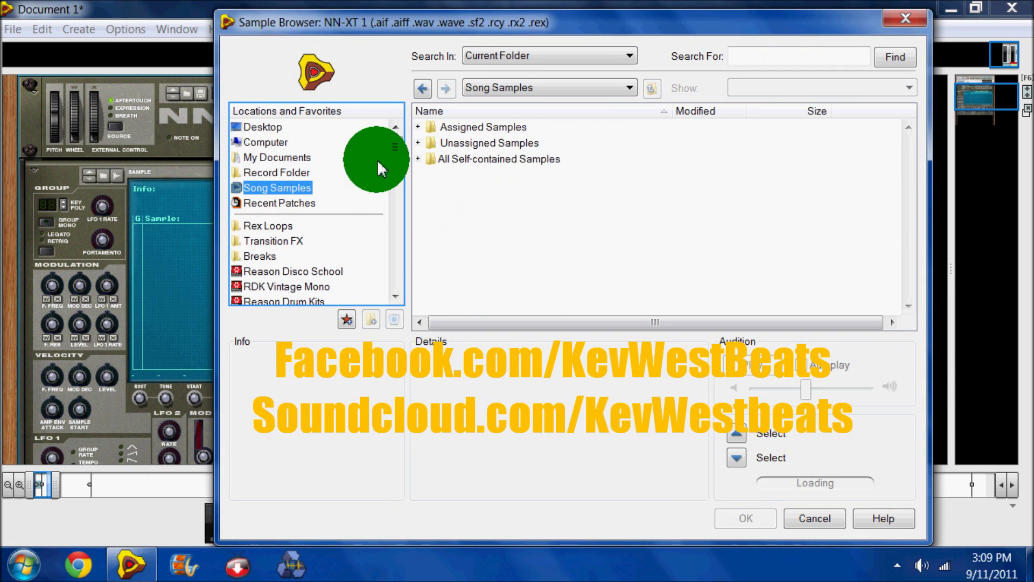
{"action": "double_click", "coordinate": [511, 138]}
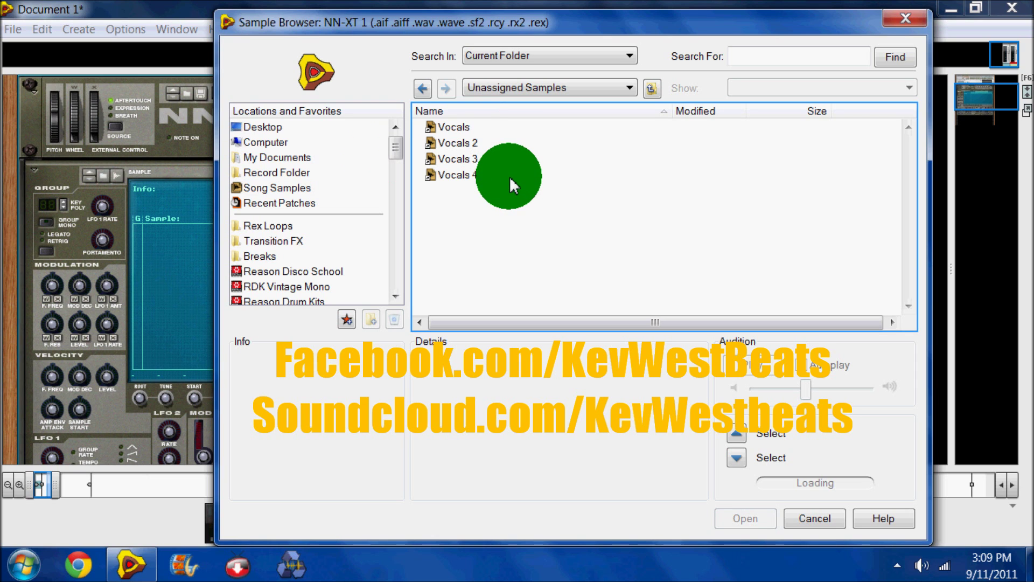
{"action": "key", "text": "ctrl+a"}
{"action": "key", "text": "Return"}
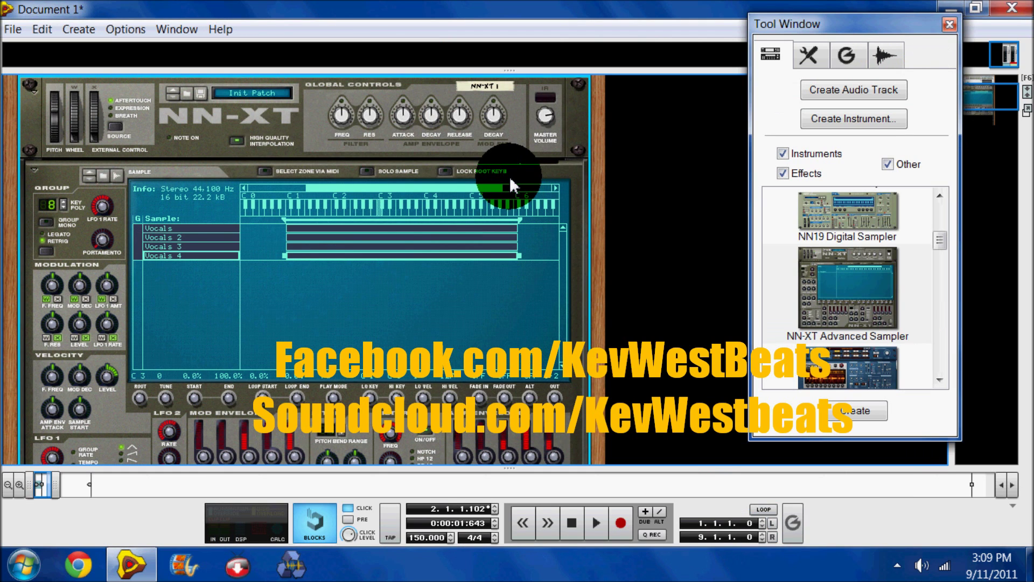
{"action": "right_click", "coordinate": [369, 234]}
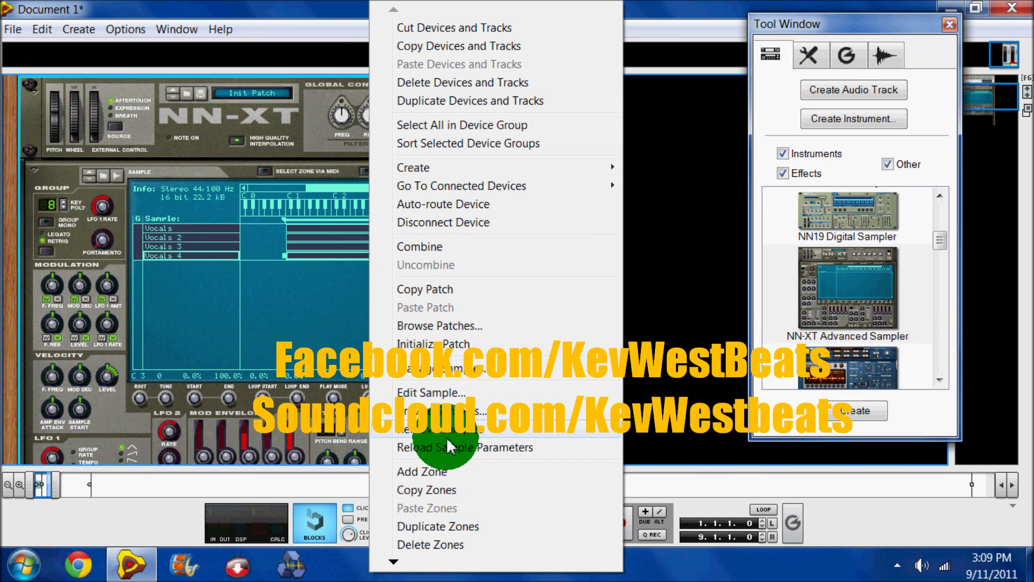
- Automap the four Vocals zones chromatically onto consecutive single keys around C1
{"action": "mouse_move", "coordinate": [423, 568]}
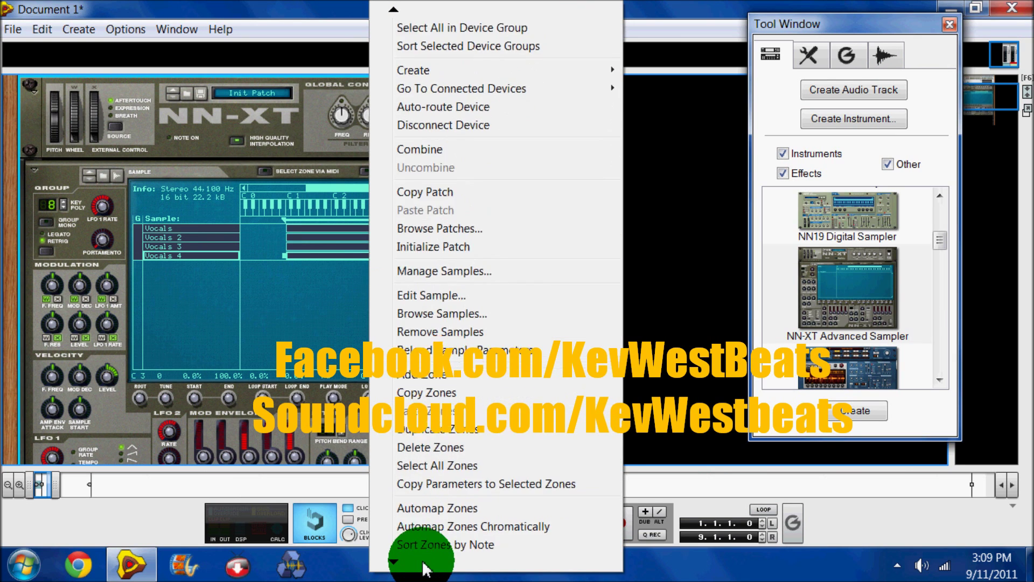
{"action": "left_click", "coordinate": [508, 505]}
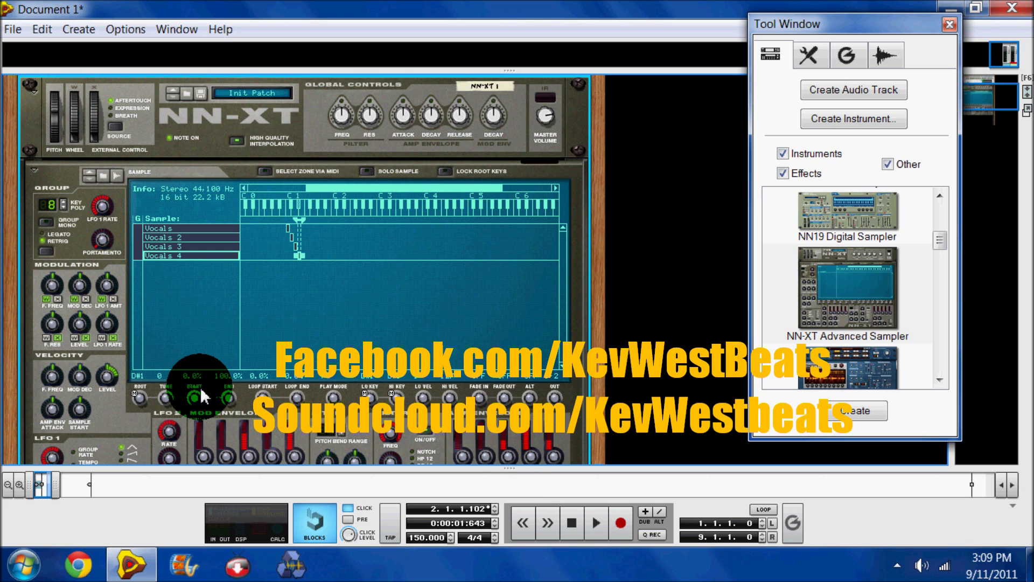